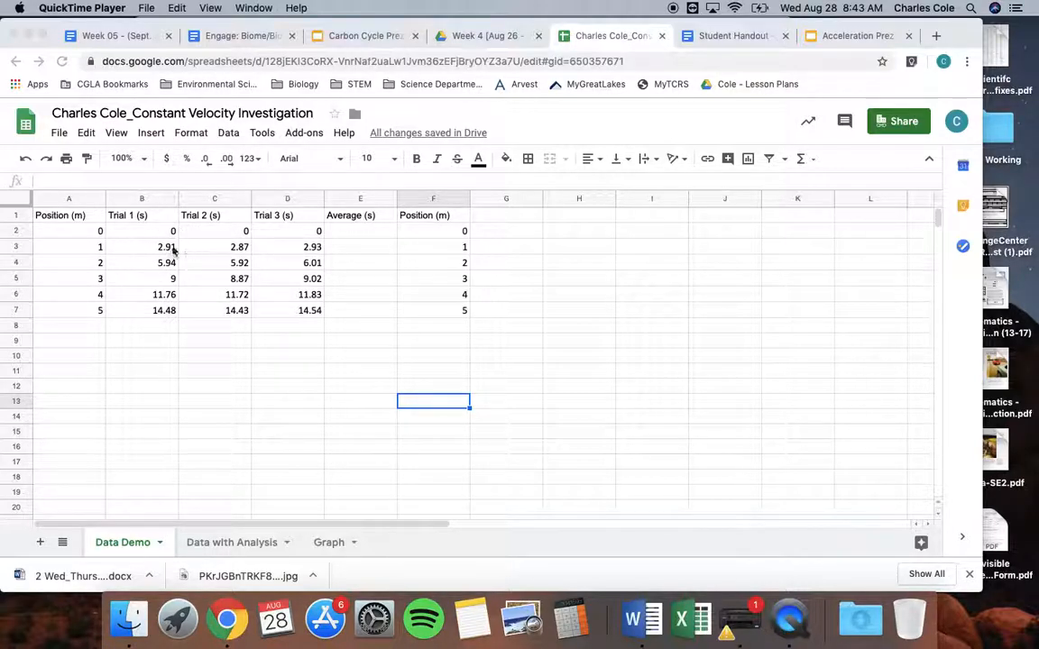
Enter =AVERAGE(B2:D2) in cell E2 to average the three trial times for position 0.
left_click(349, 238)
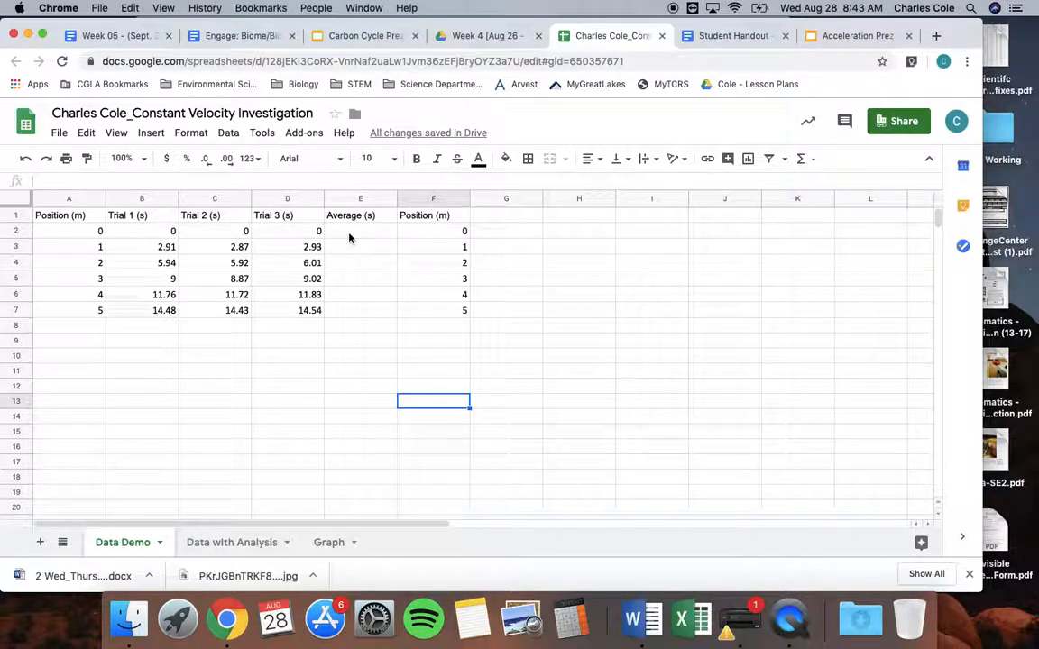
left_click(352, 232)
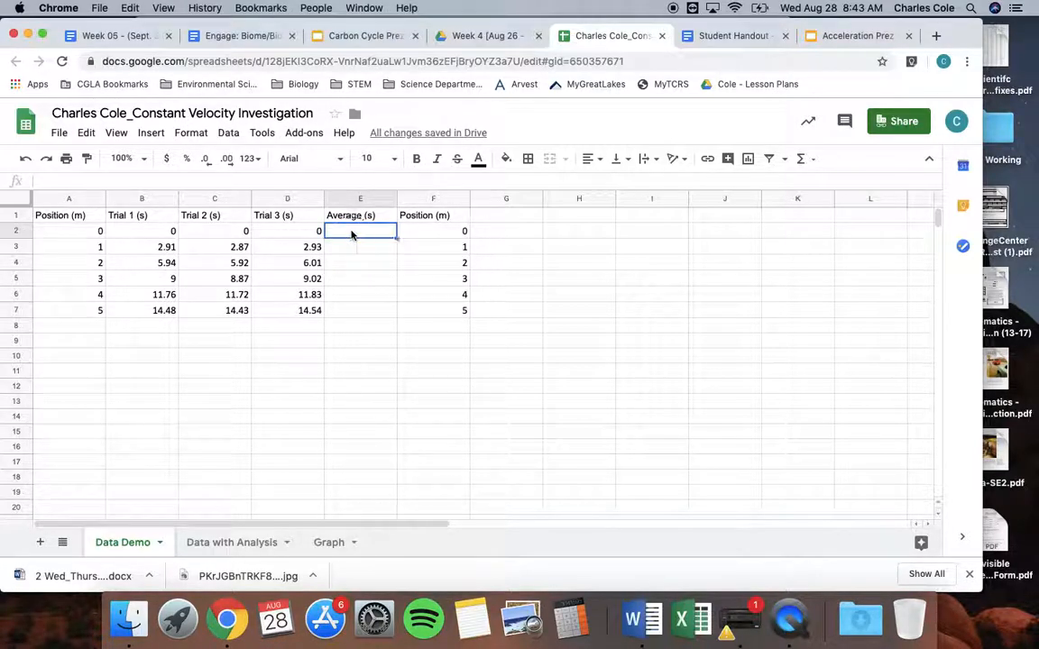
type("=")
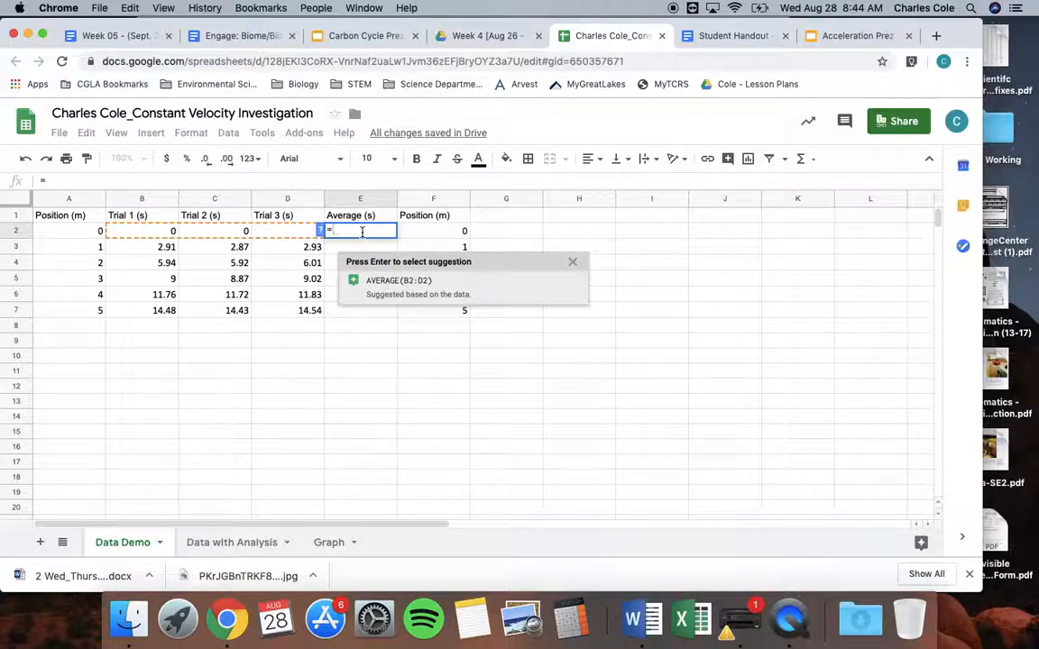
type("aver")
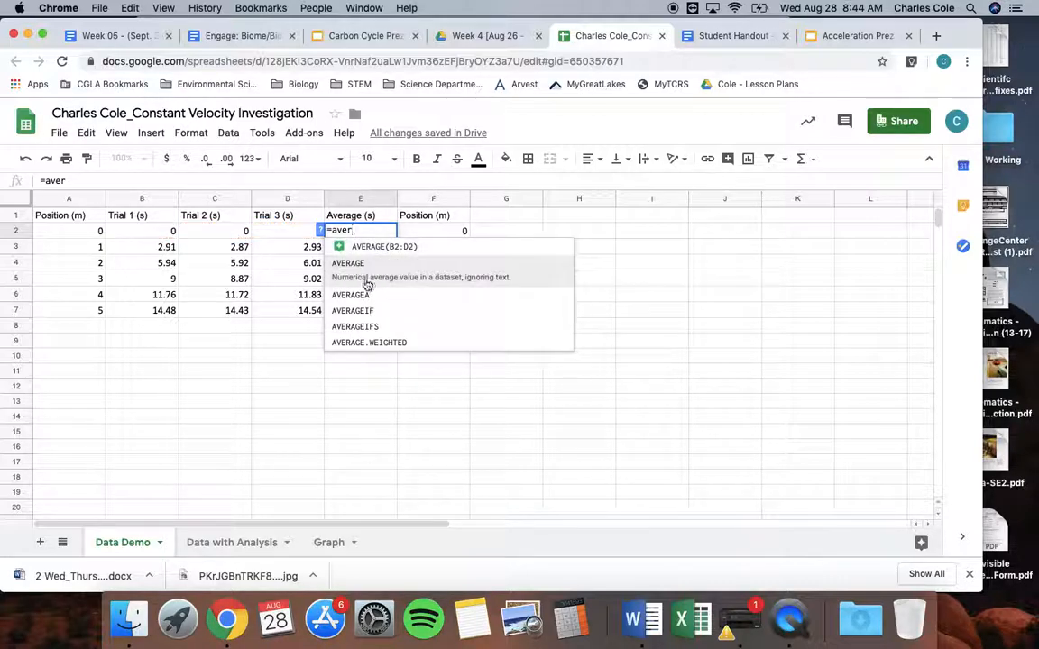
left_click(358, 271)
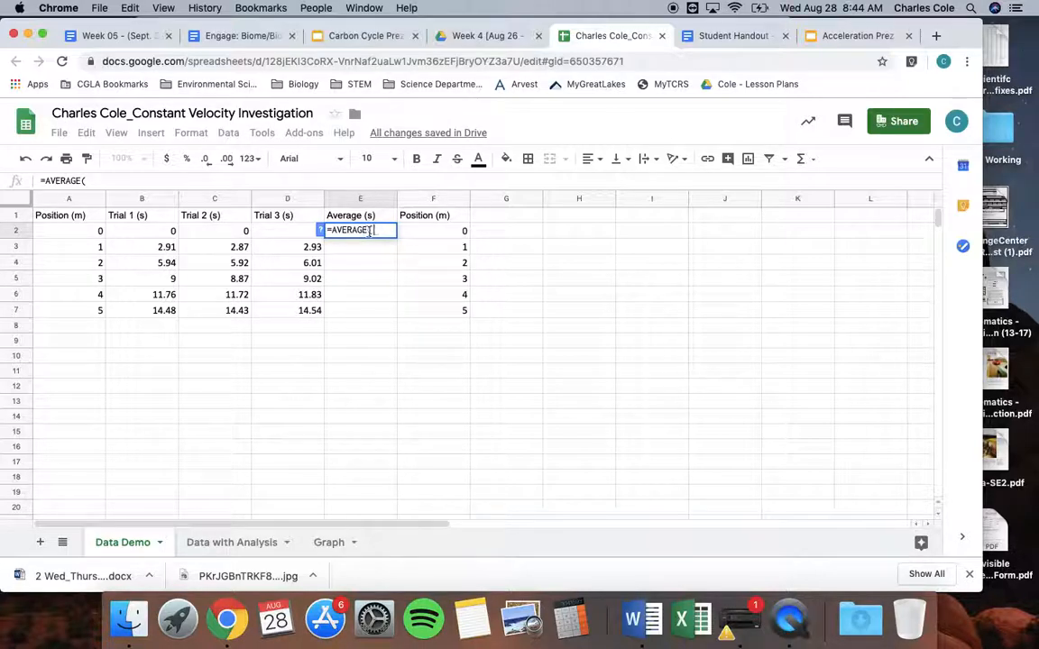
left_click_drag(156, 233, 266, 234)
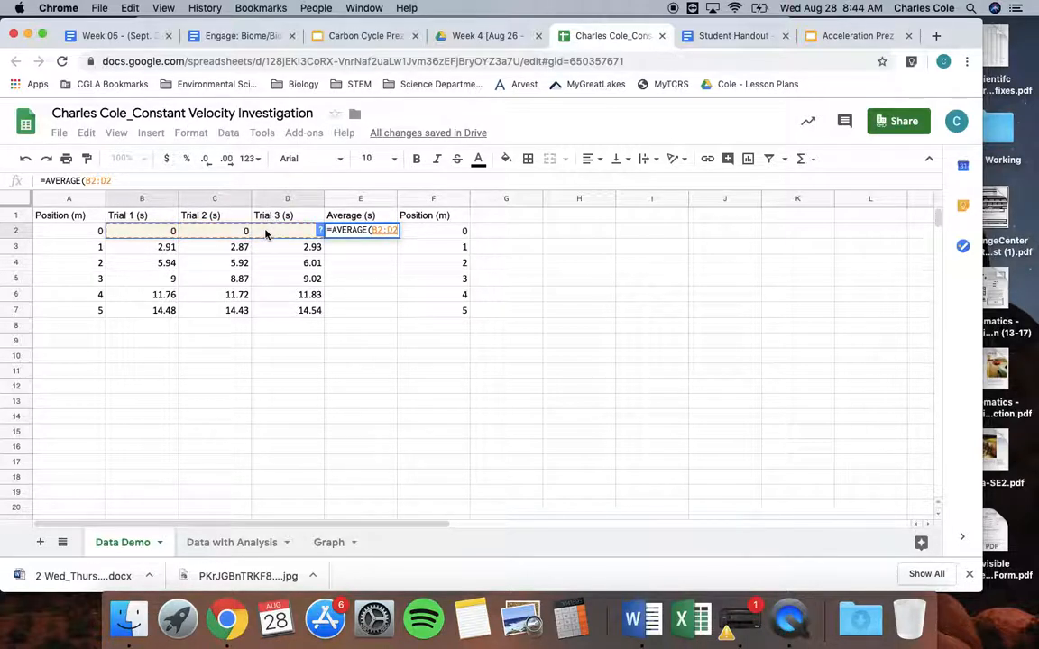
key("Return")
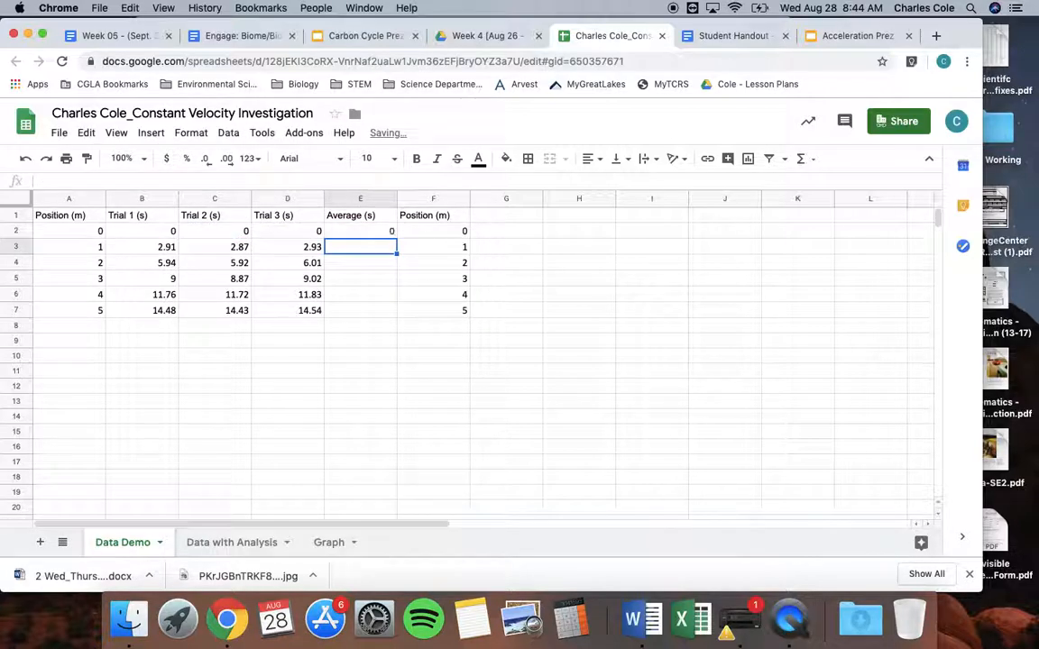
left_click(389, 230)
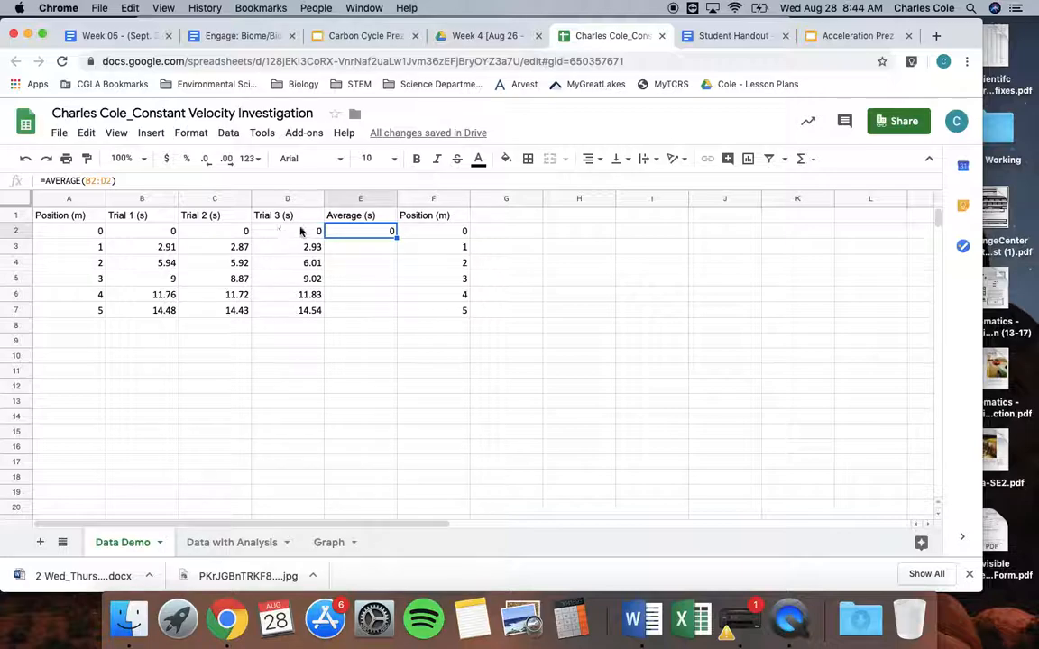
Enter the suggested formula =AVERAGE(B3:D3) in cell E3 to average the trial times for position 1.
left_click(389, 249)
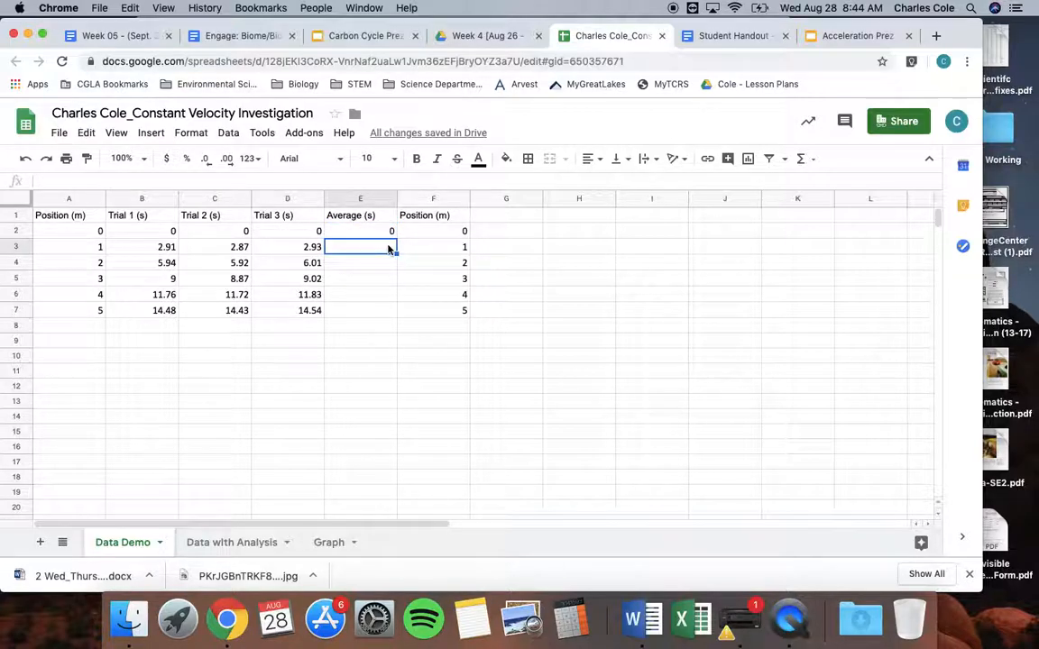
type("=")
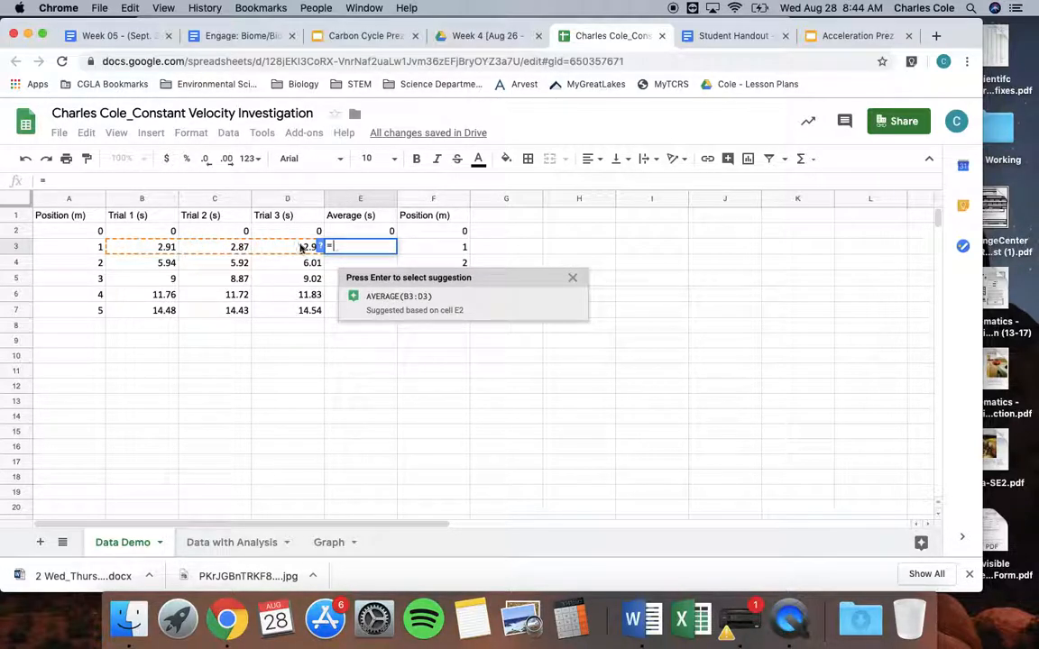
left_click(384, 301)
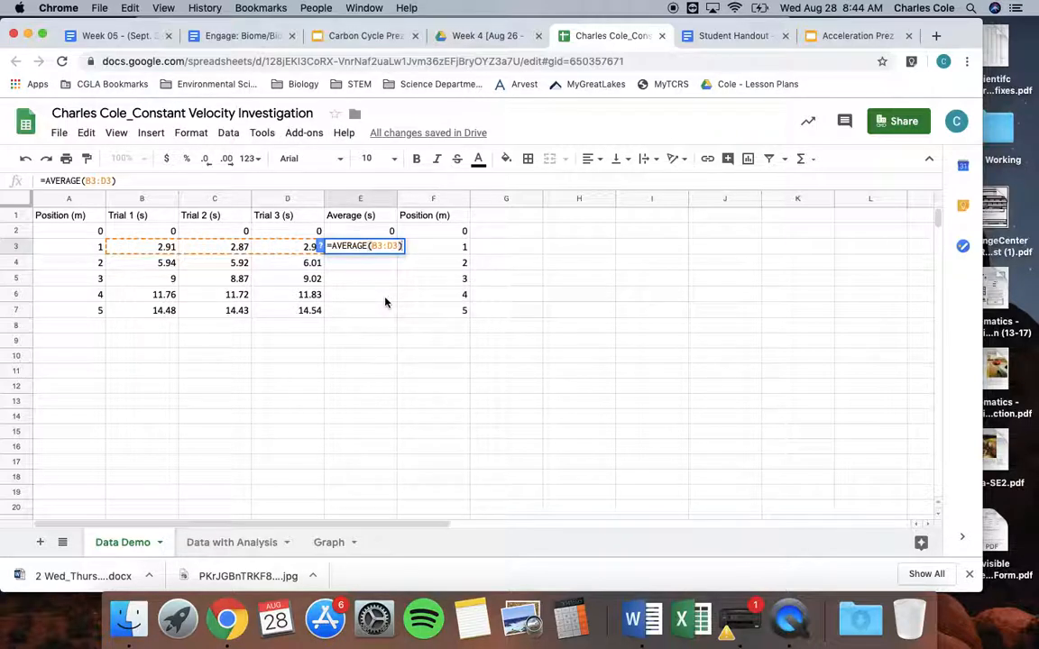
key("Return")
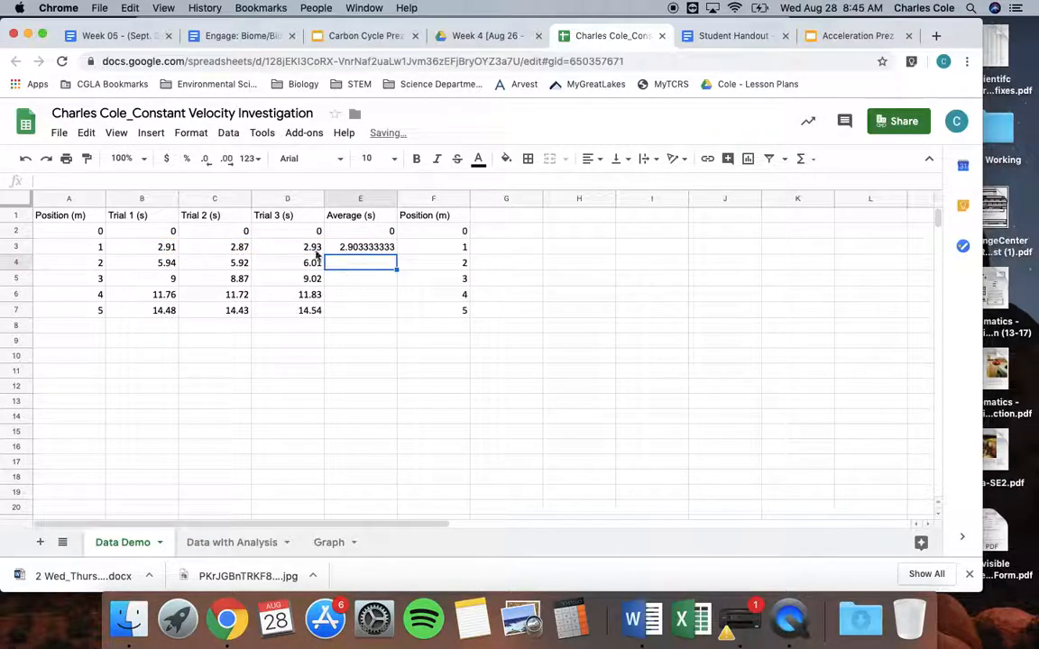
Fill the average formula from E3 down through E7 and check the copied formulas in E4 to E7.
left_click(377, 249)
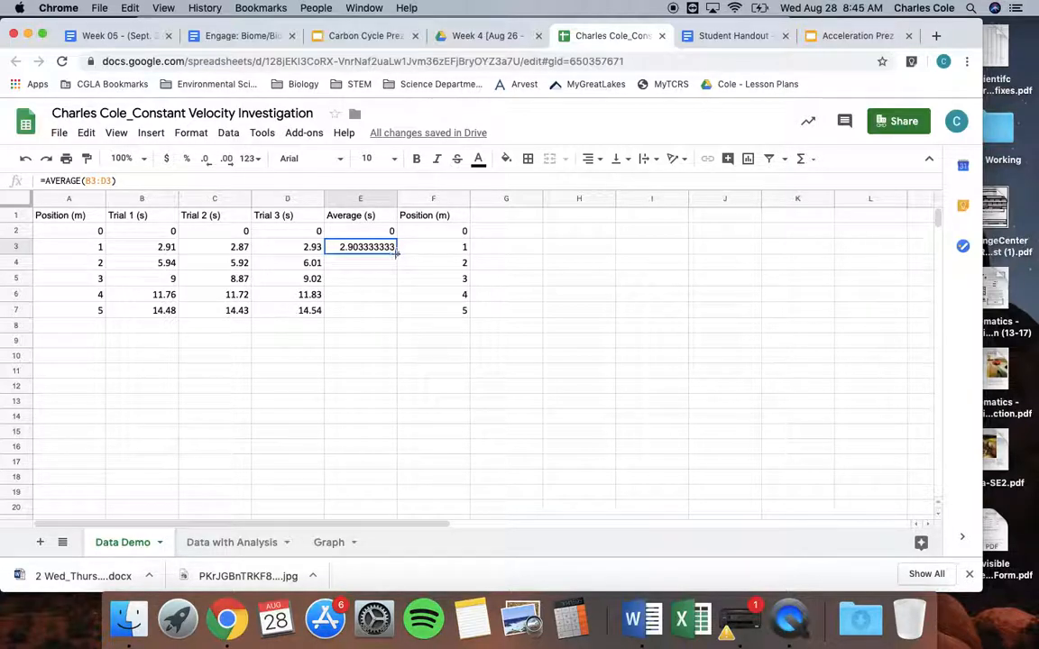
left_click_drag(396, 254, 393, 312)
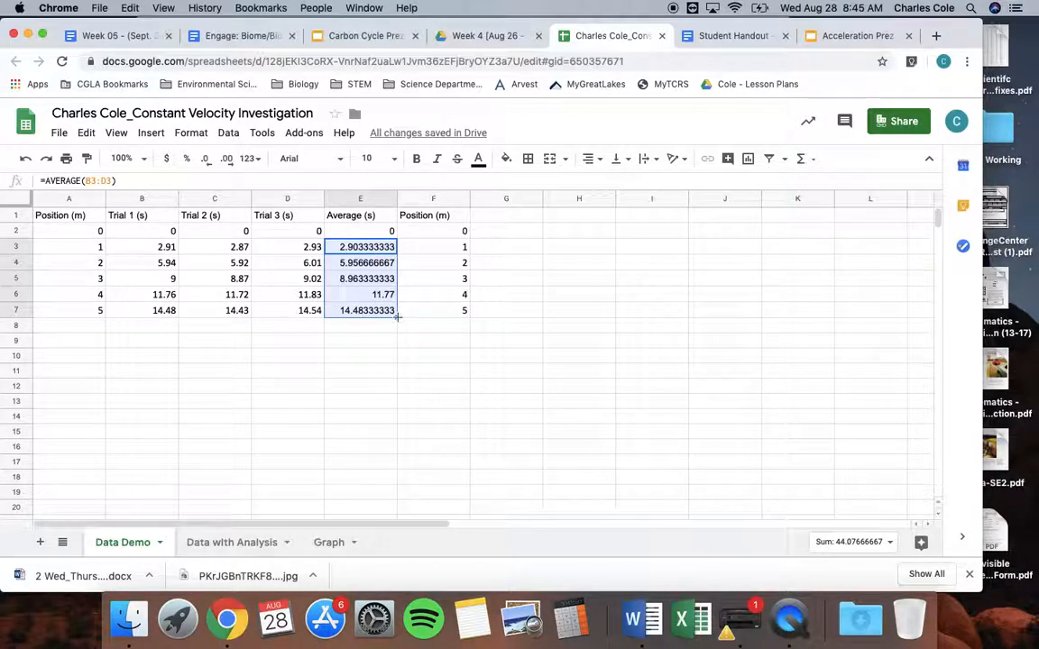
left_click(369, 263)
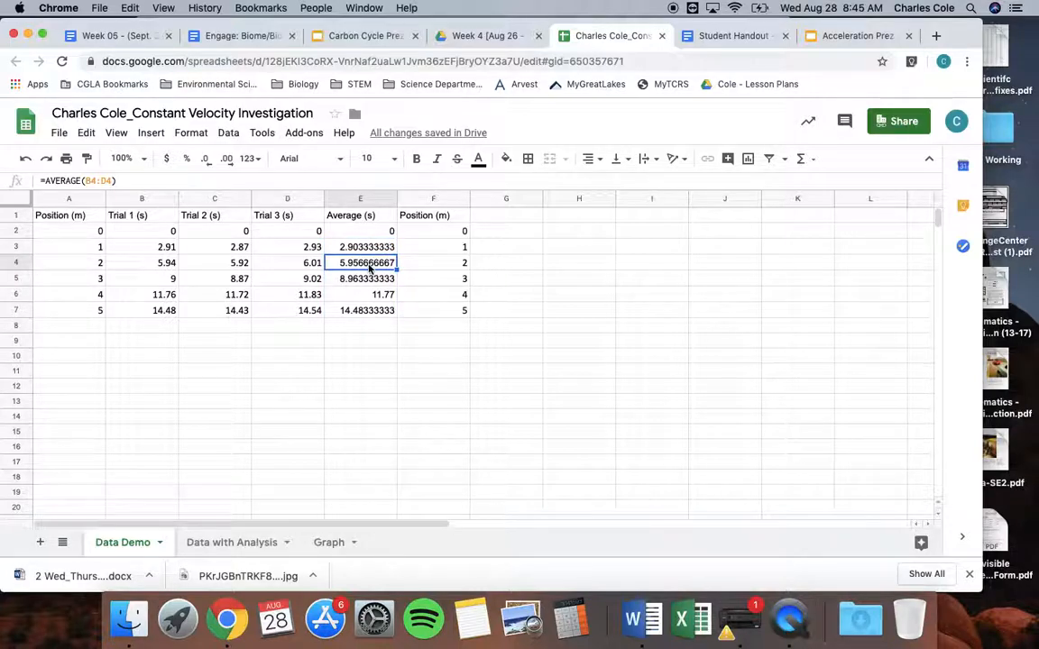
left_click(370, 277)
left_click(370, 295)
left_click(368, 308)
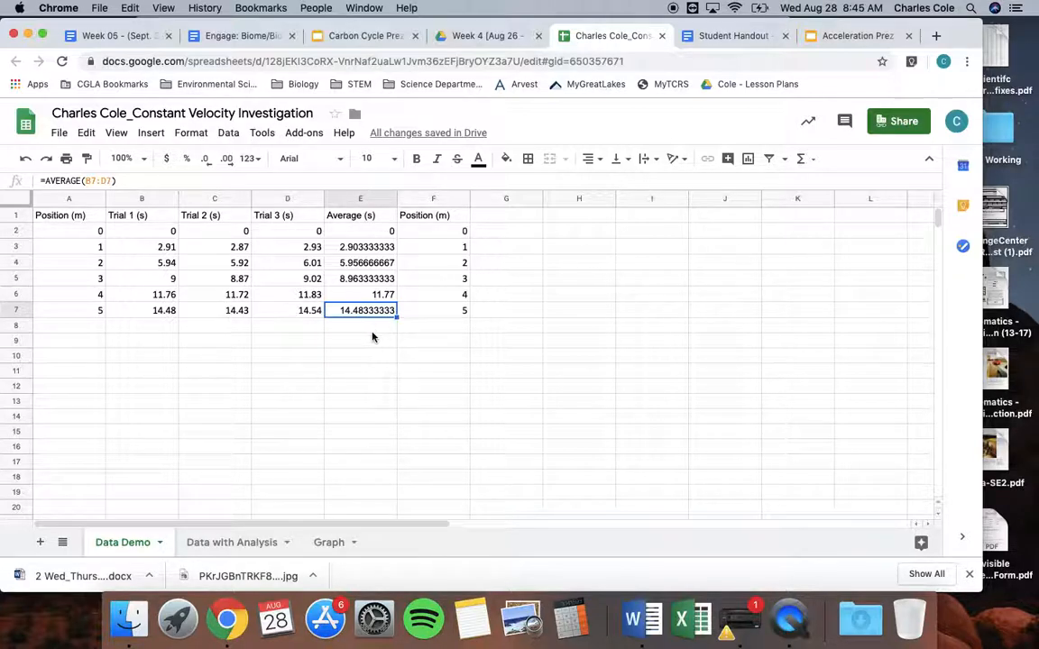
left_click(467, 368)
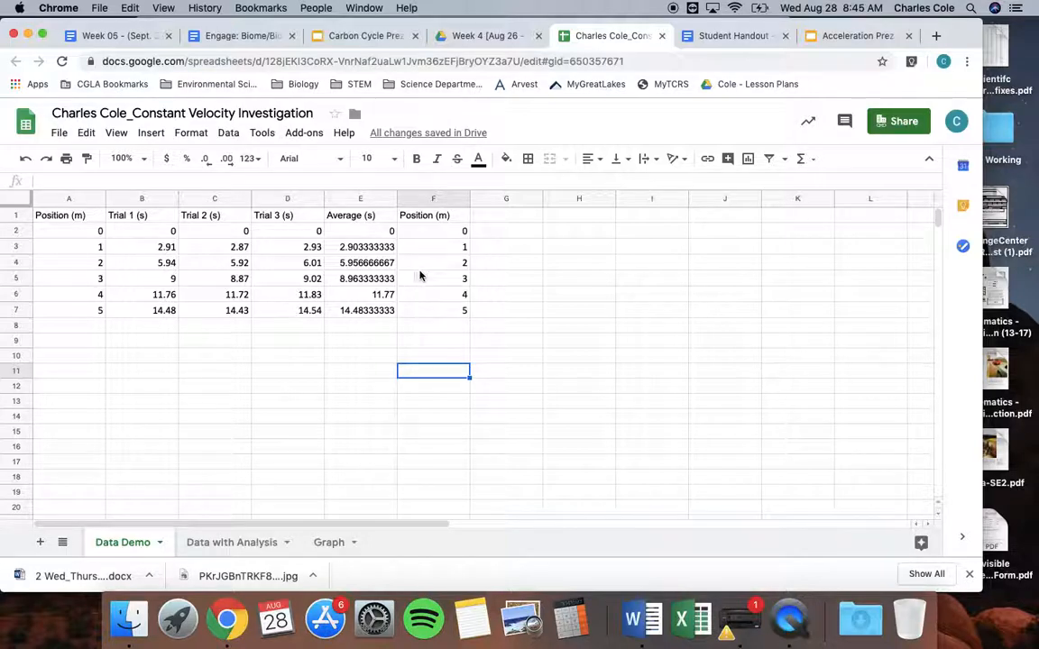
Insert a chart from the average times and positions in E2:F7 and make it a scatter chart.
left_click_drag(371, 227, 413, 311)
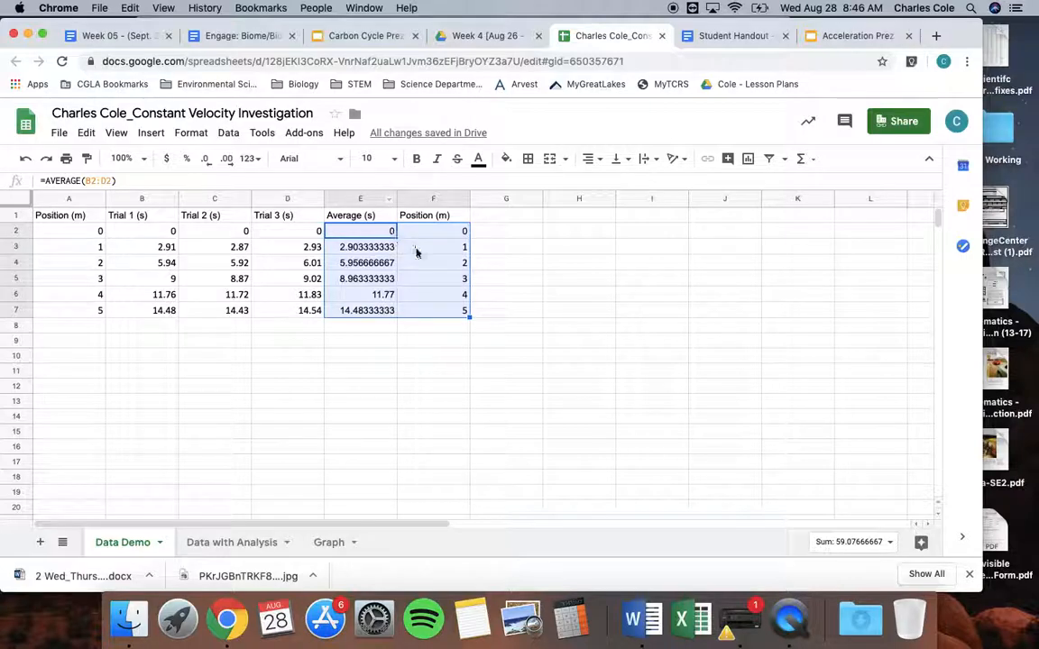
left_click(748, 164)
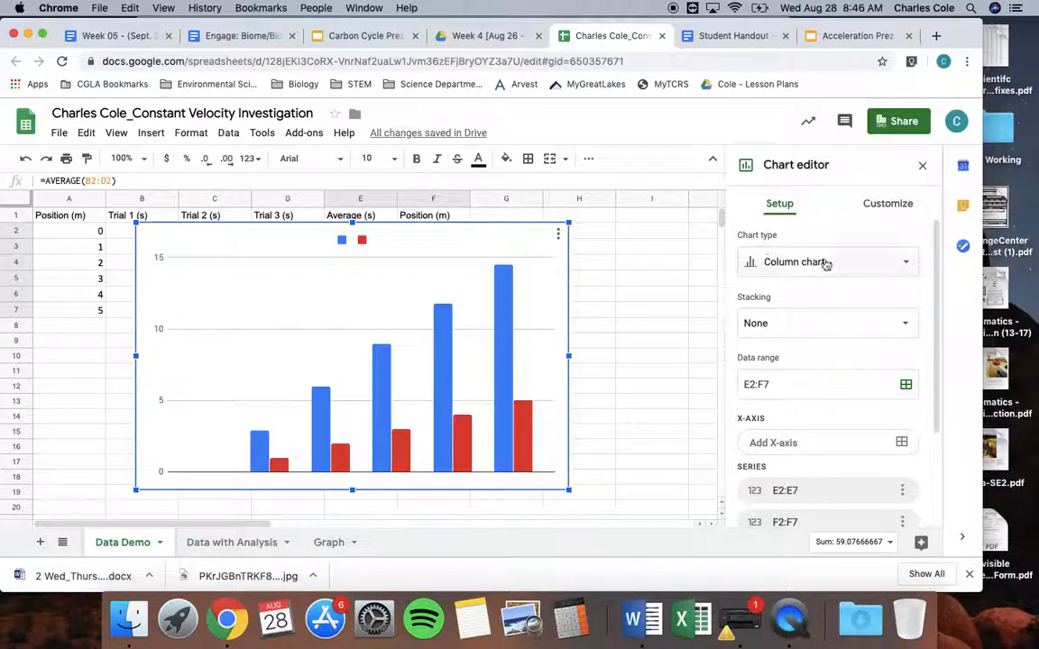
left_click(879, 262)
scroll(825, 338, "down", 10)
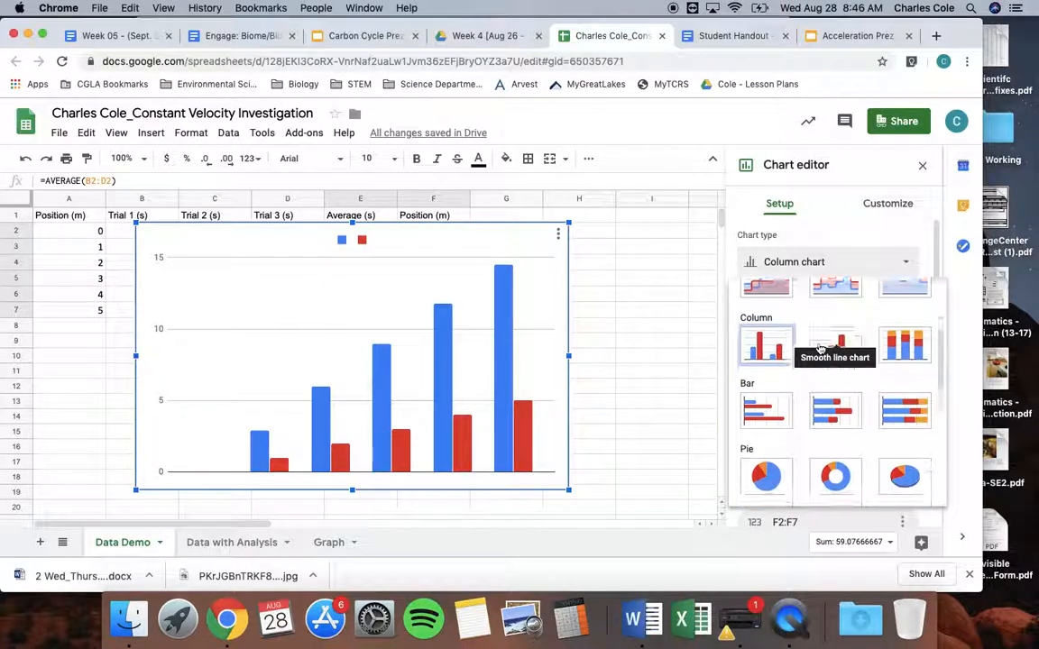
left_click(772, 343)
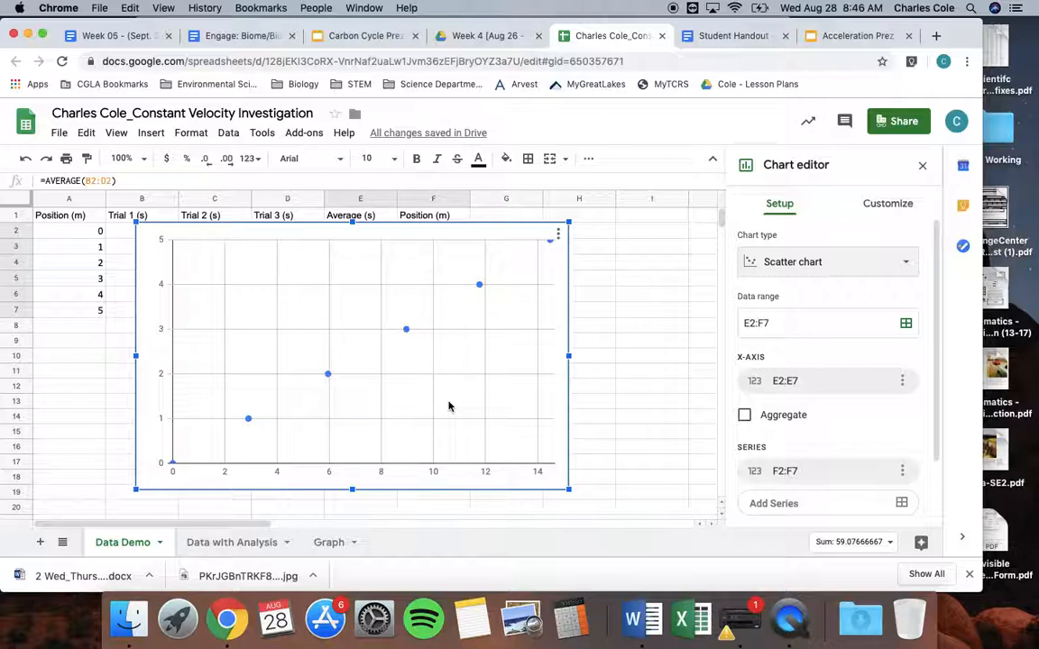
Title the scatter chart "Constant Velocity Investigation" and center the title.
left_click(873, 208)
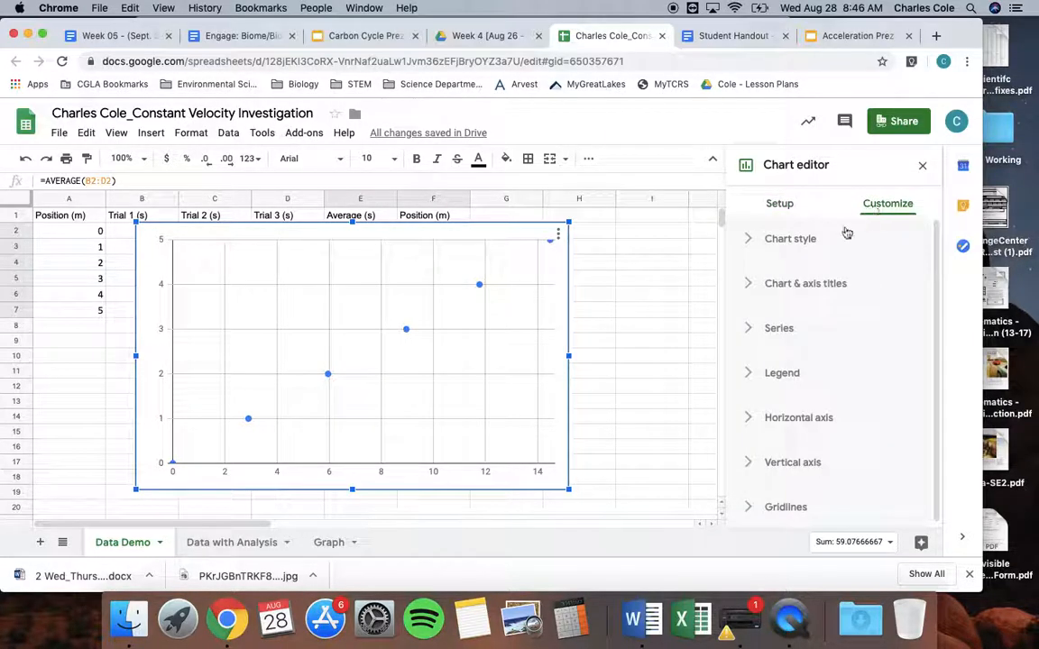
left_click(750, 287)
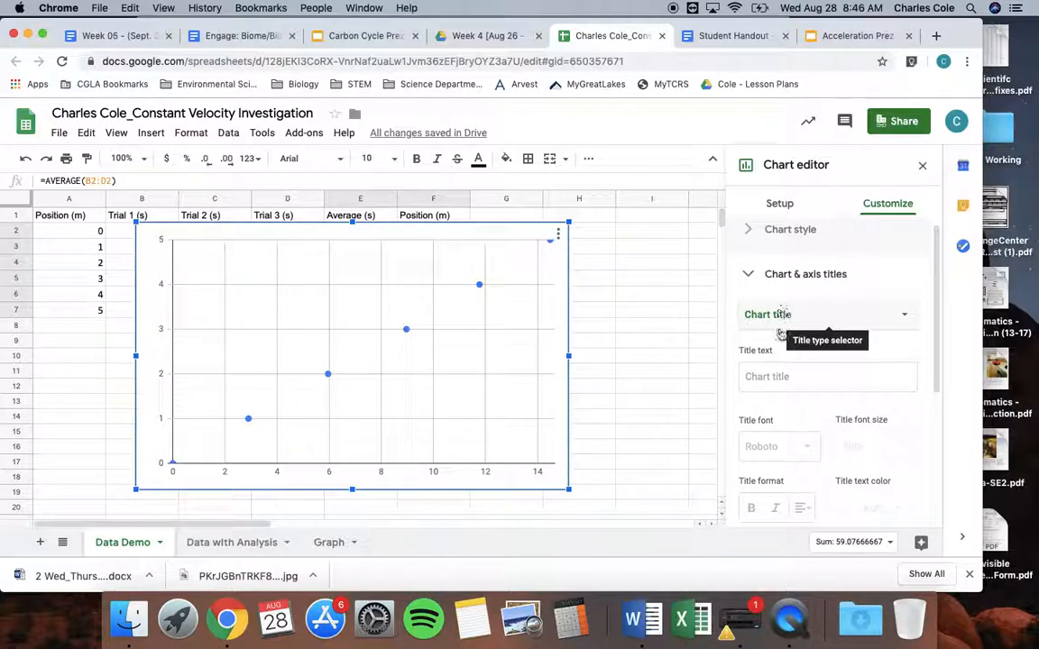
left_click(768, 377)
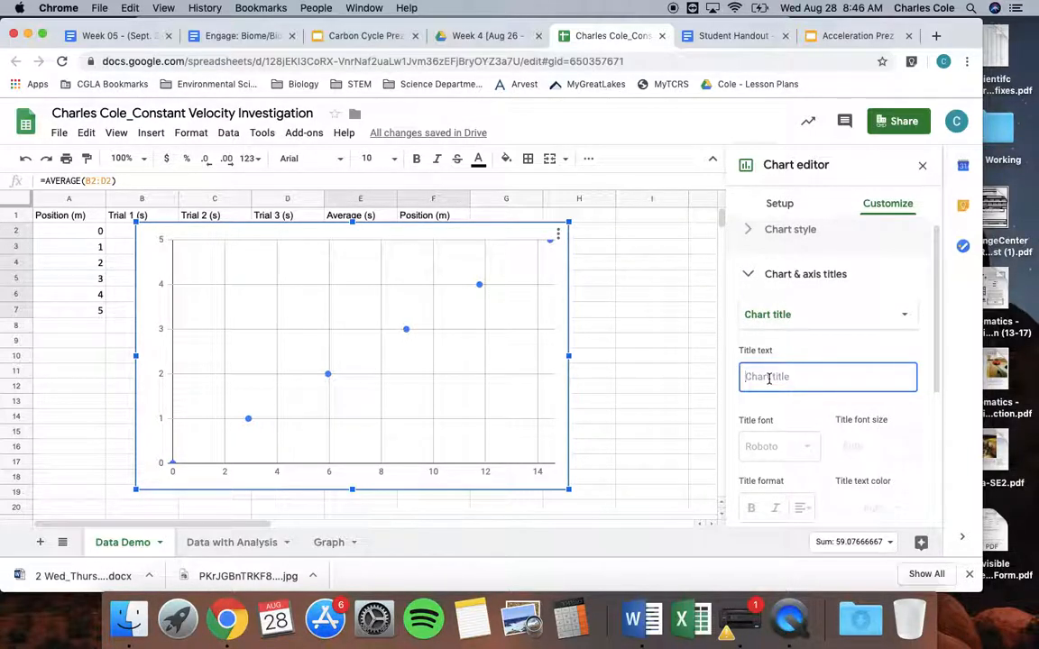
type("Constant")
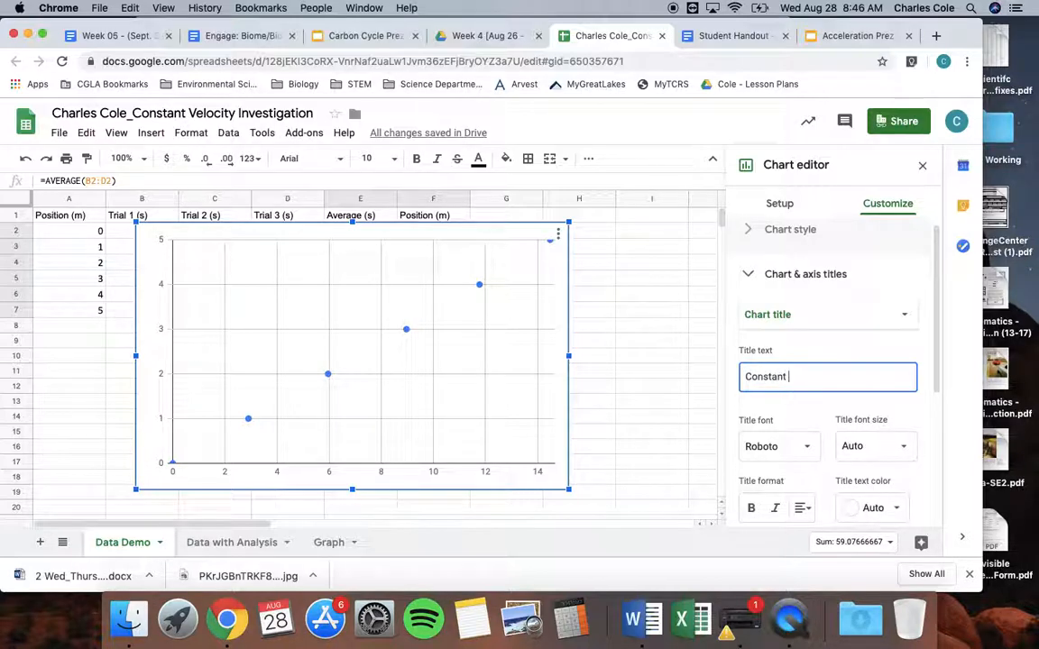
type(" Velocti")
key("BackSpace")
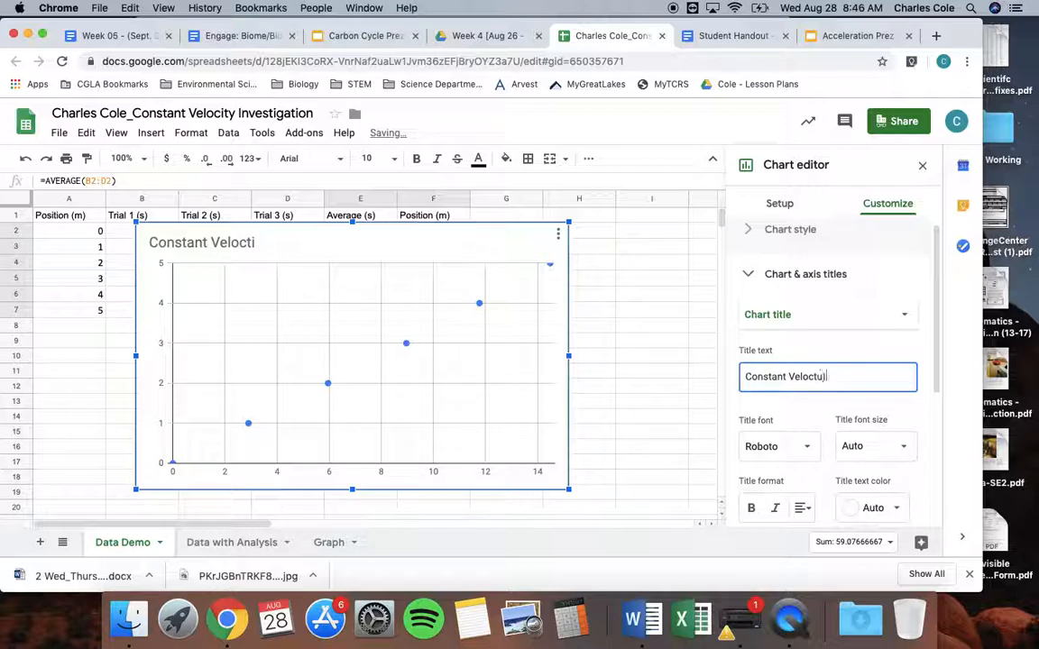
key("BackSpace")
type("ity Investigation")
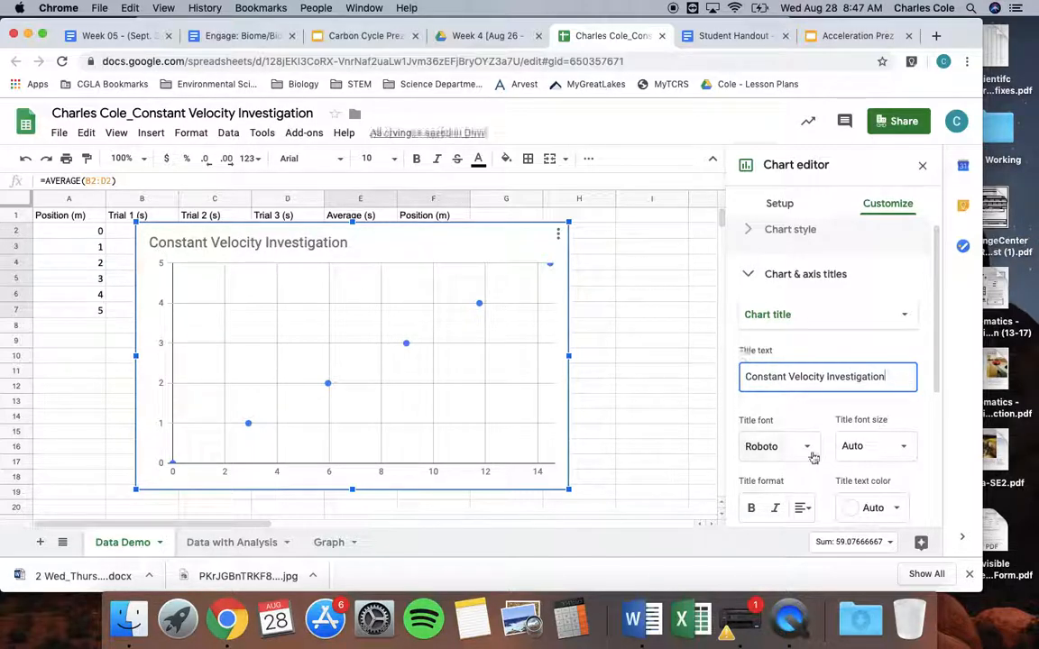
left_click(802, 507)
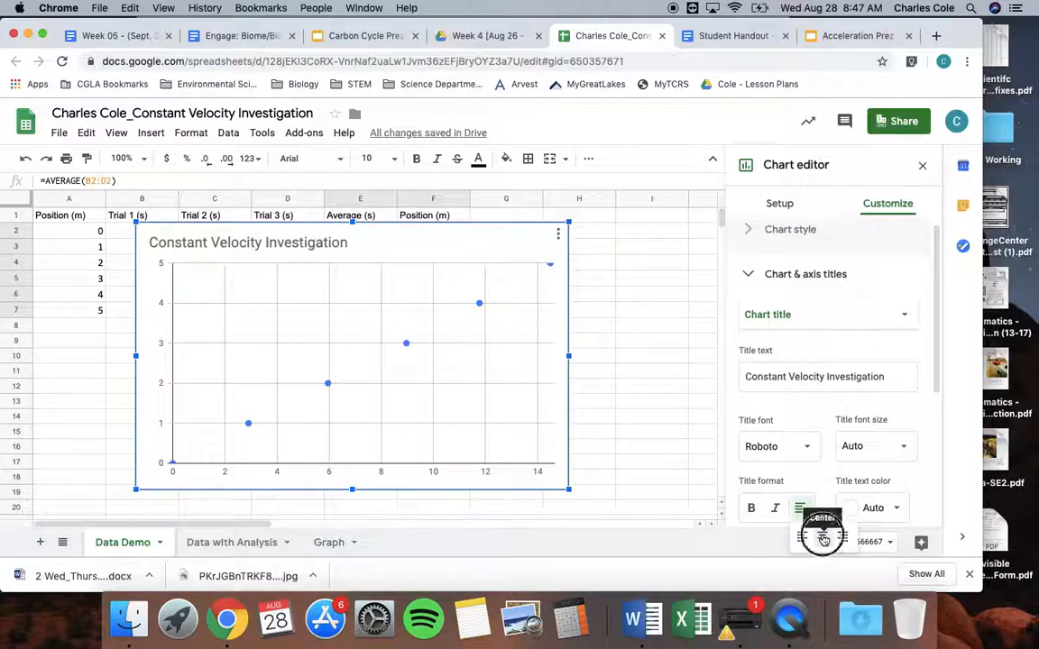
left_click(822, 538)
Set the chart's horizontal axis title to "time (s)".
scroll(857, 511, "down", 1)
scroll(856, 510, "down", 1)
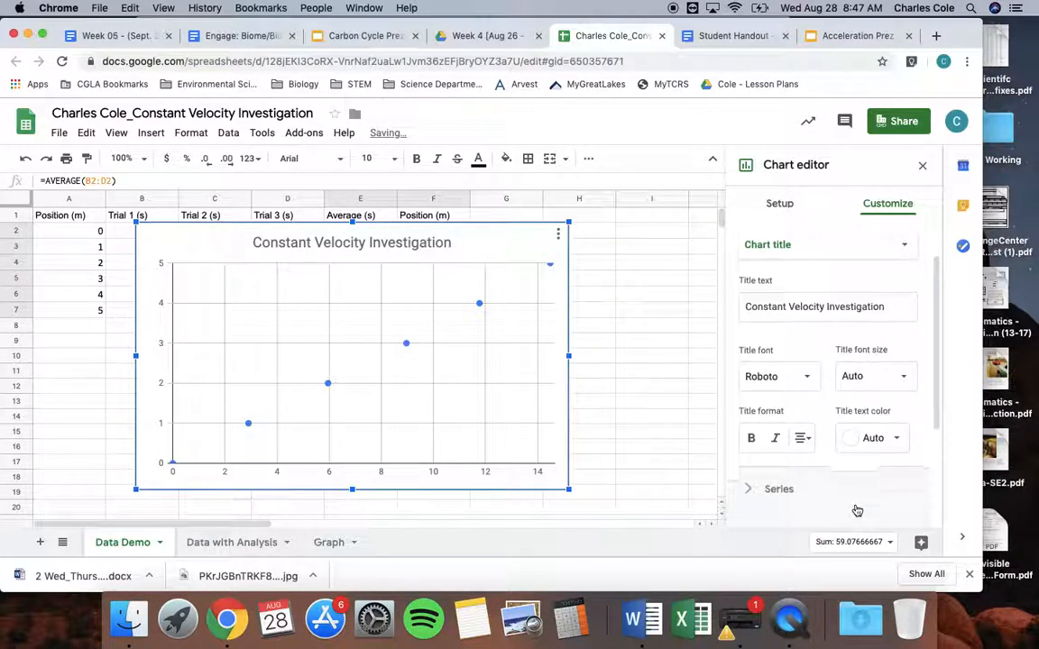
scroll(856, 507, "up", 1)
scroll(819, 440, "up", 1)
scroll(820, 440, "up", 1)
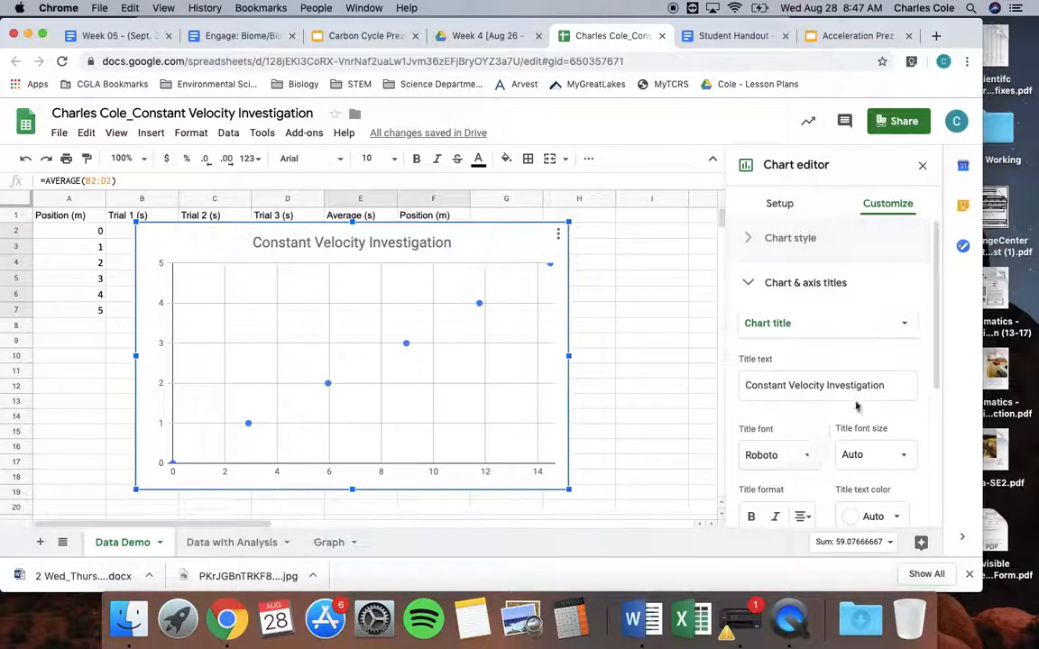
left_click(906, 329)
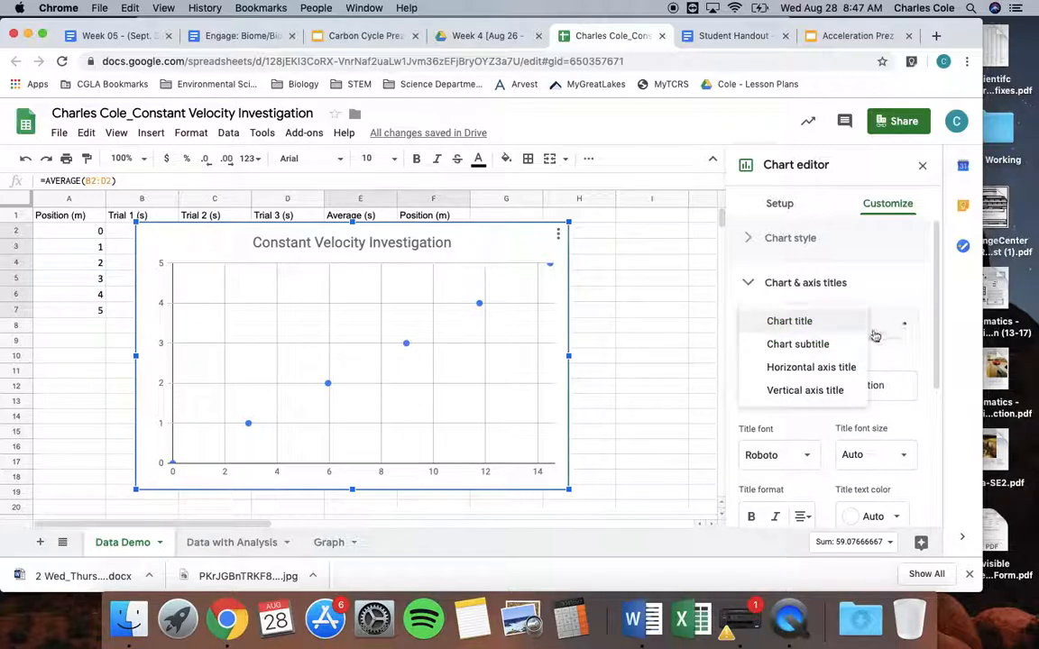
left_click(827, 369)
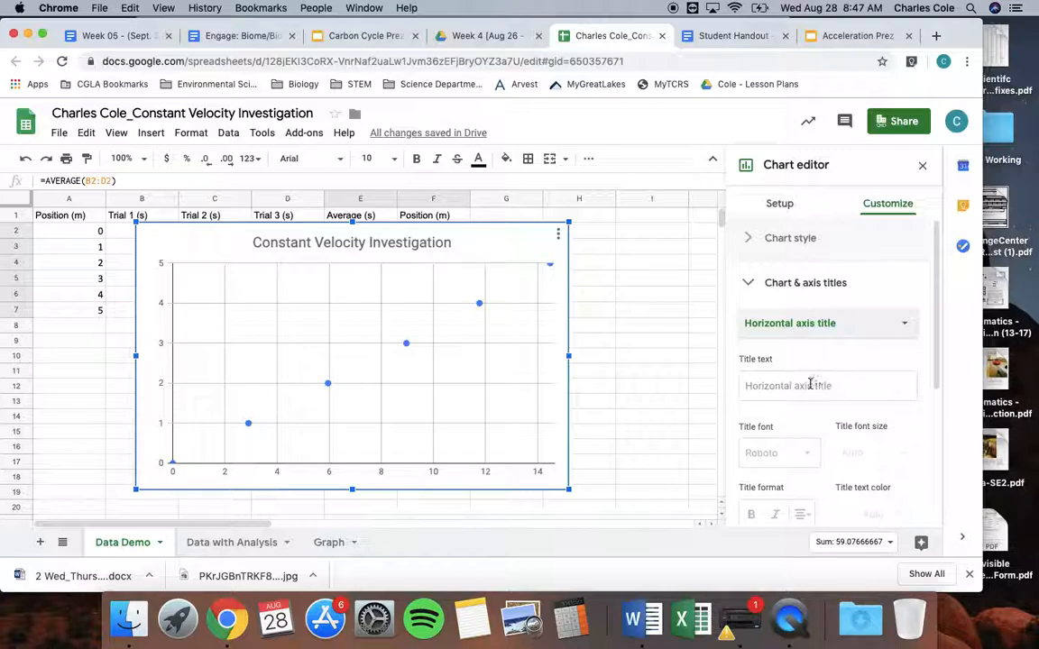
left_click(809, 385)
type("time")
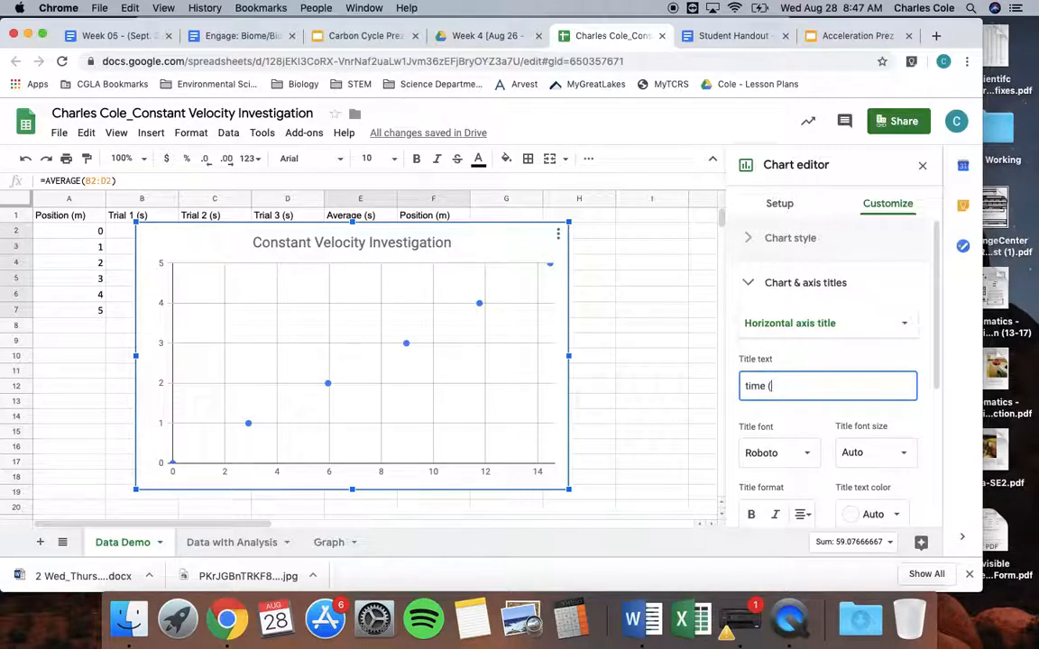
type(" (s)")
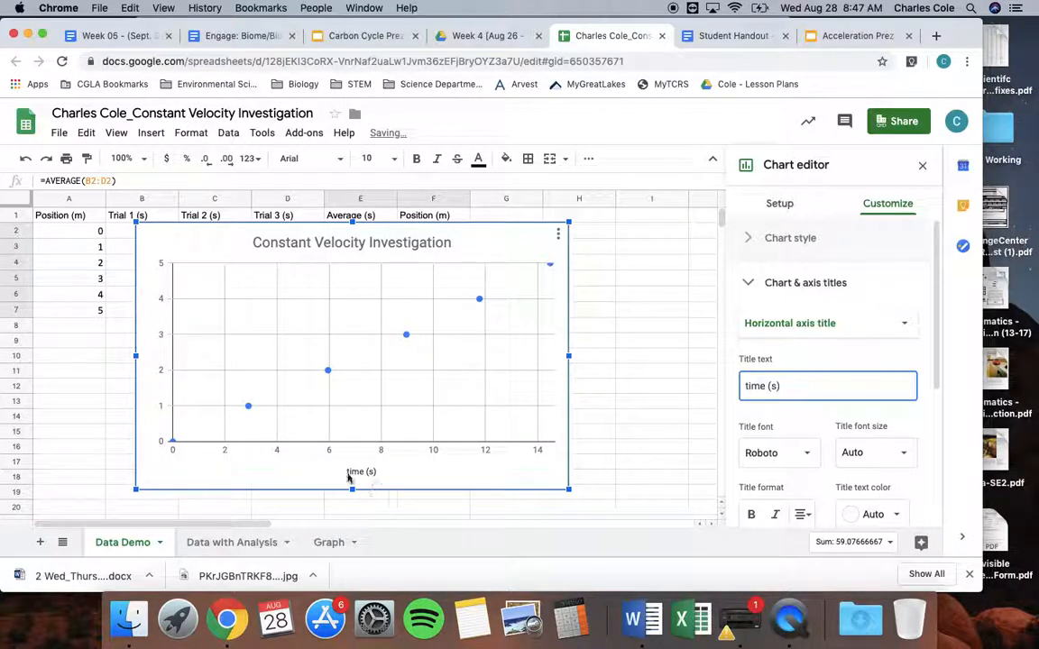
Set the chart's vertical axis title to "position (m)".
left_click(905, 324)
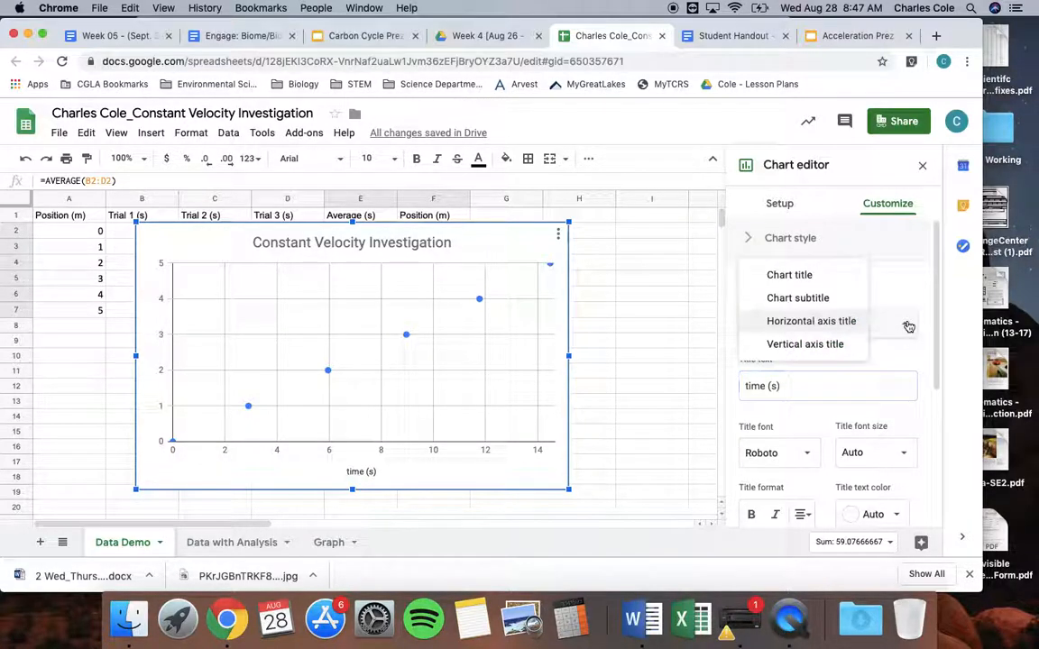
left_click(850, 344)
left_click(804, 380)
type("position")
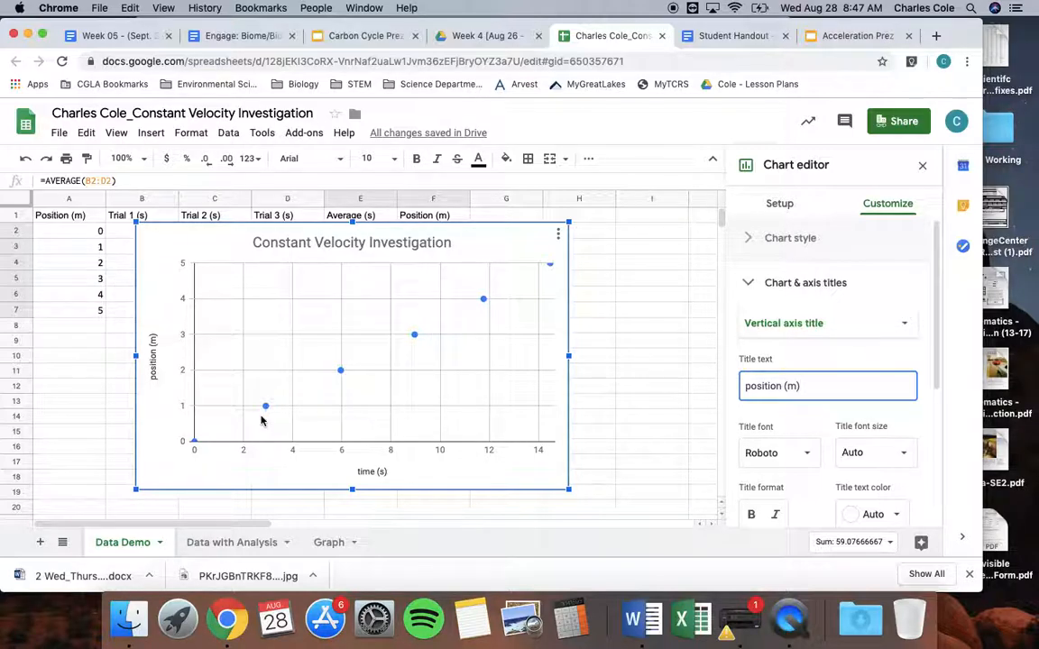
left_click(749, 283)
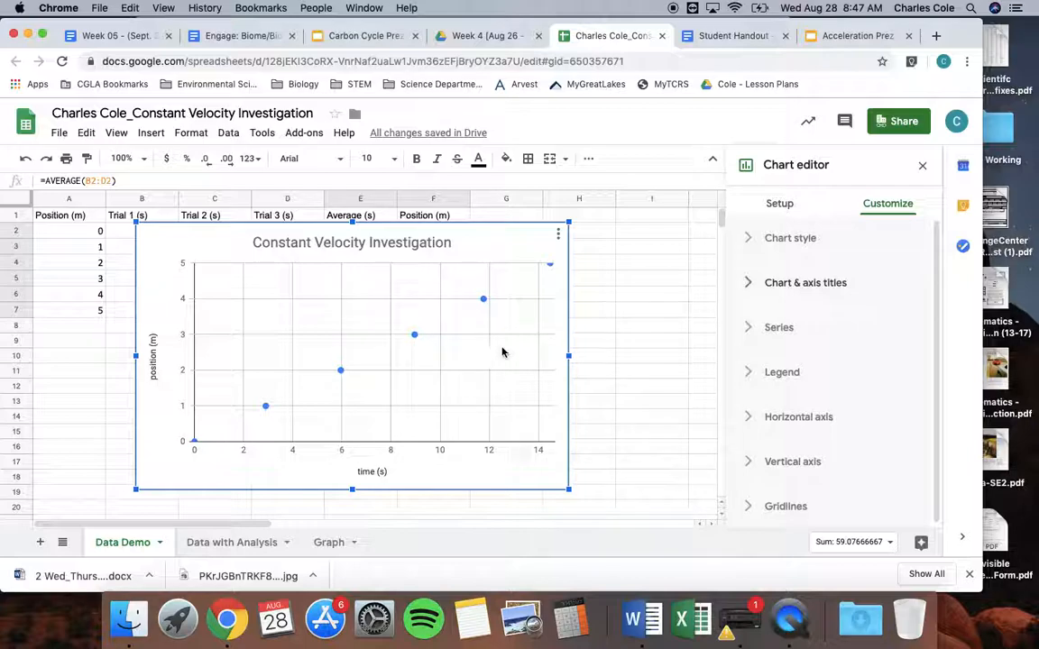
Add a trendline of type Linear to the chart's data series.
mouse_move(353, 373)
left_click(752, 330)
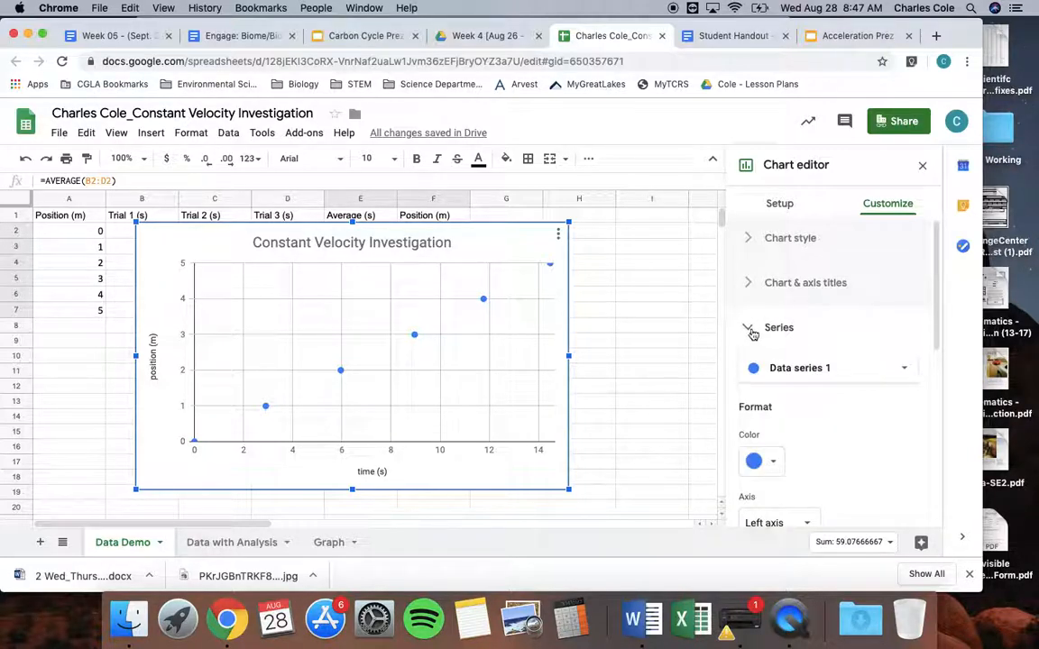
scroll(820, 393, "down", 2)
scroll(821, 393, "down", 3)
scroll(821, 393, "down", 1)
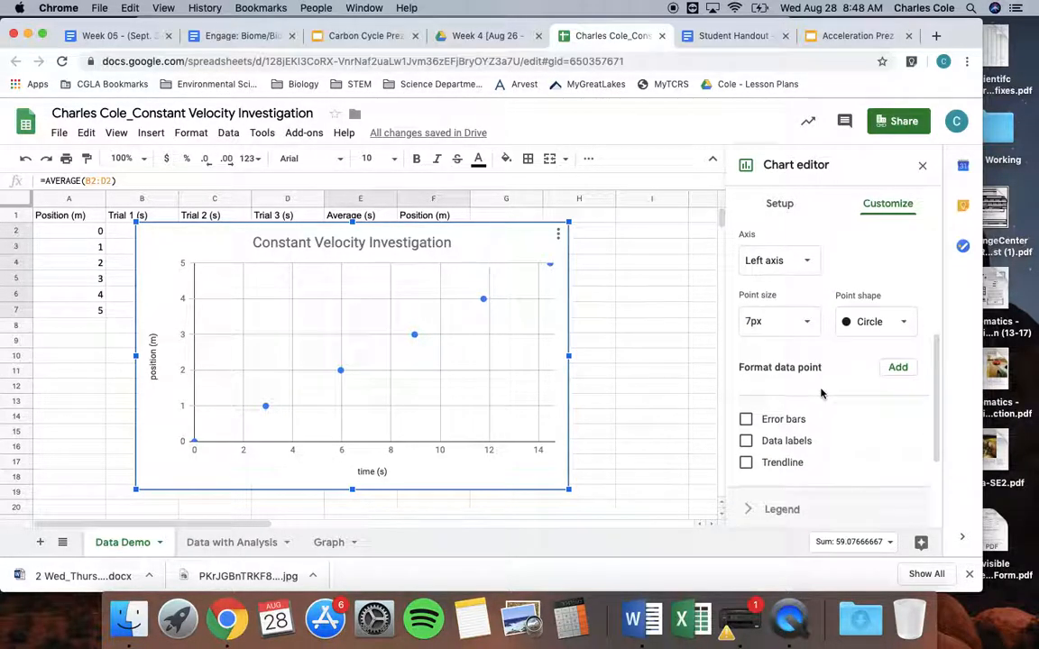
left_click(746, 471)
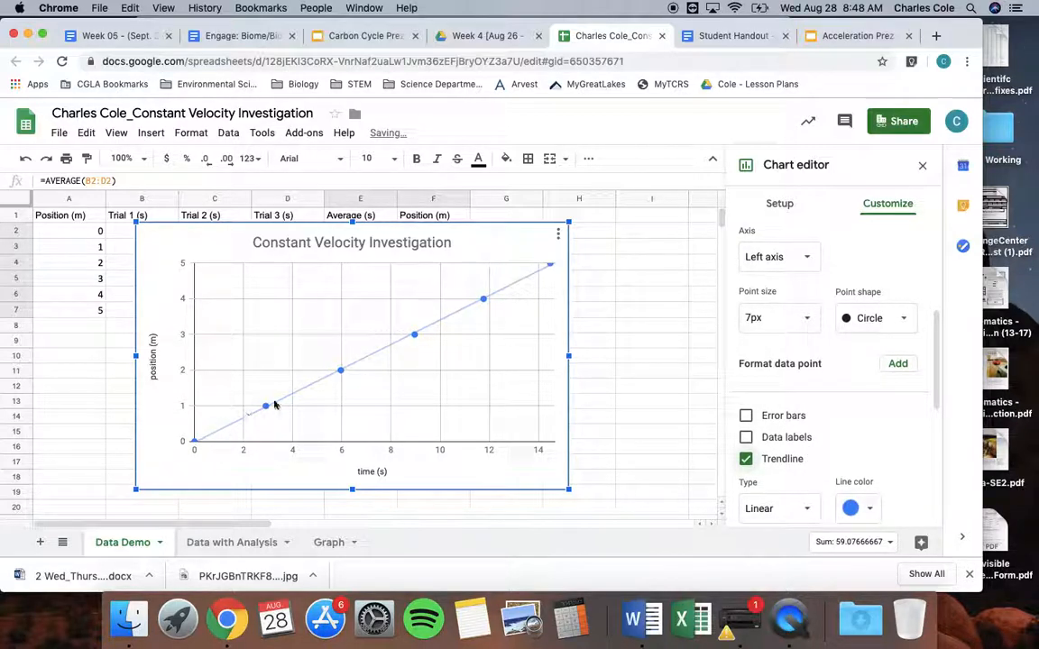
scroll(755, 441, "down", 2)
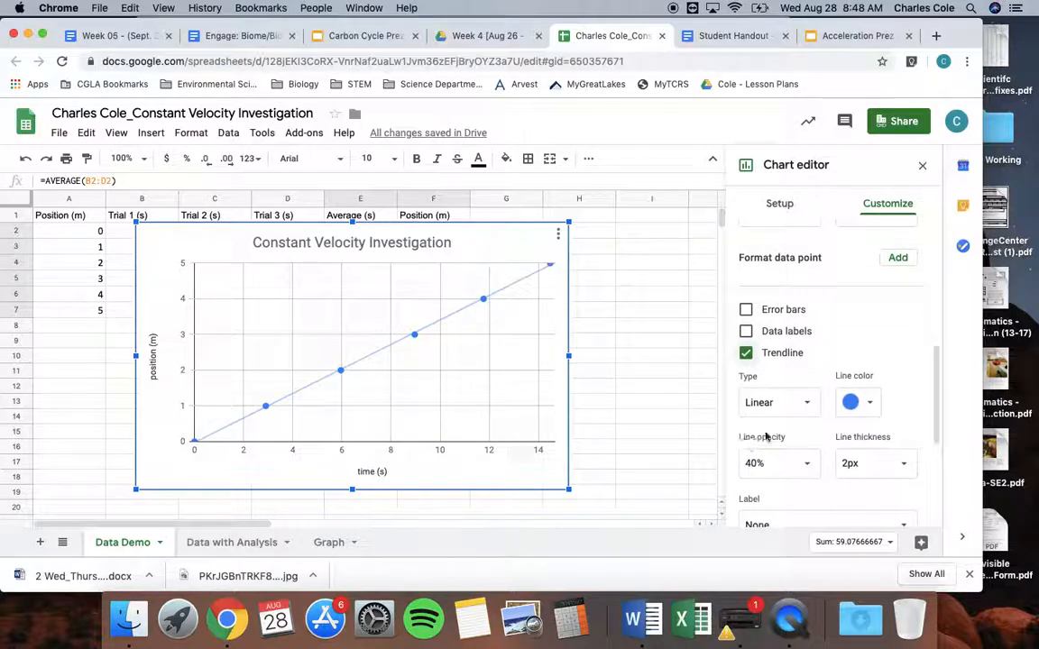
left_click(804, 408)
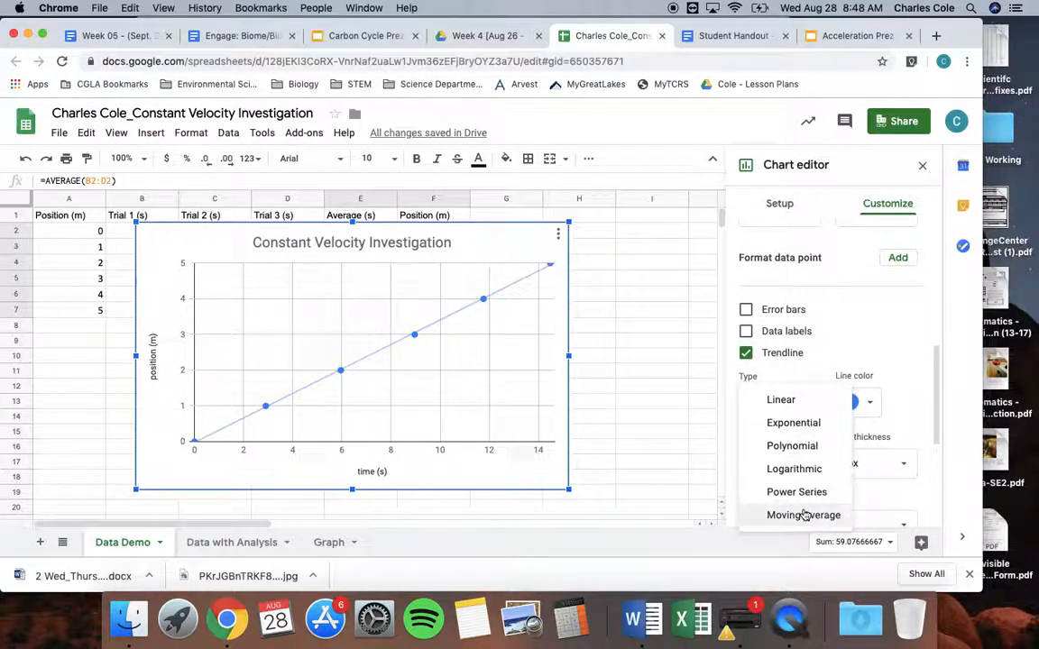
left_click(800, 406)
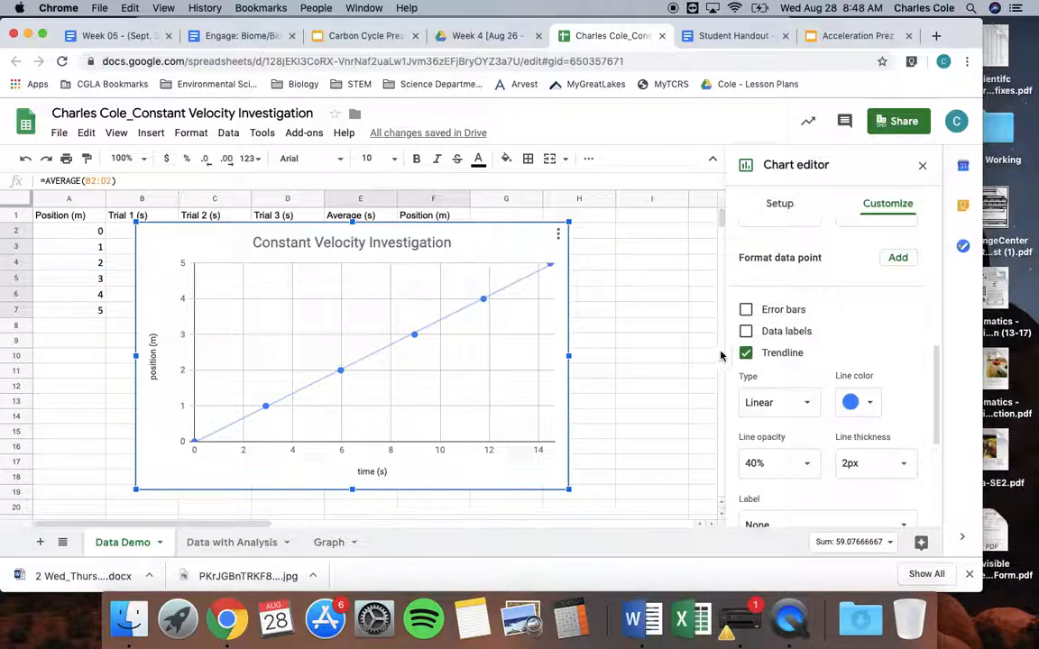
Style the trendline in dark magenta with 60% line opacity and 4px thickness.
scroll(779, 353, "down", 1)
scroll(784, 354, "down", 1)
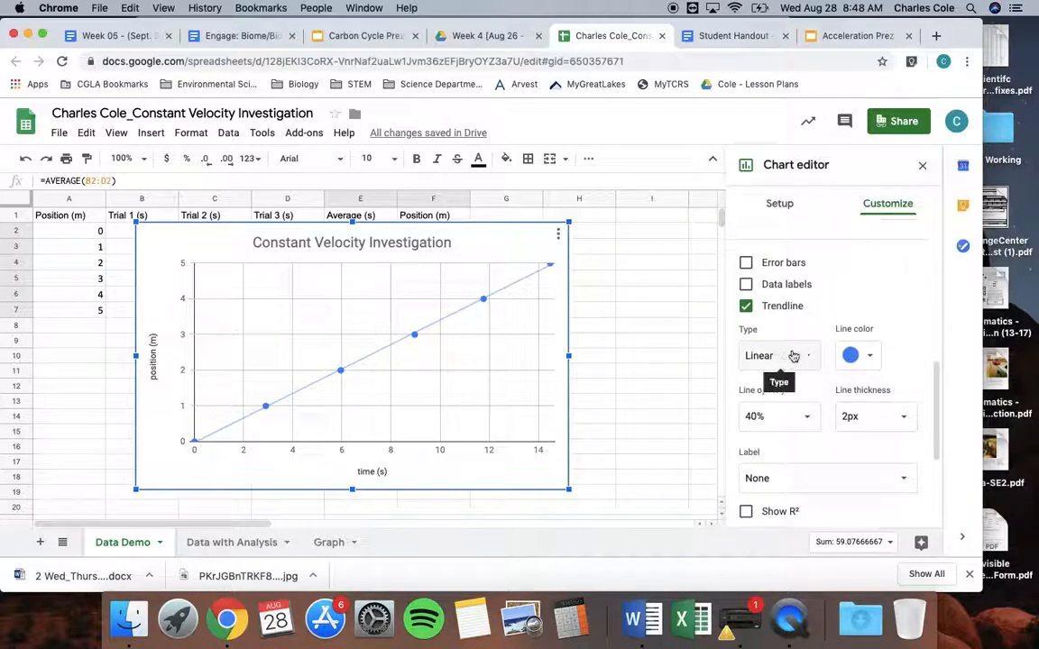
left_click(869, 355)
left_click(868, 244)
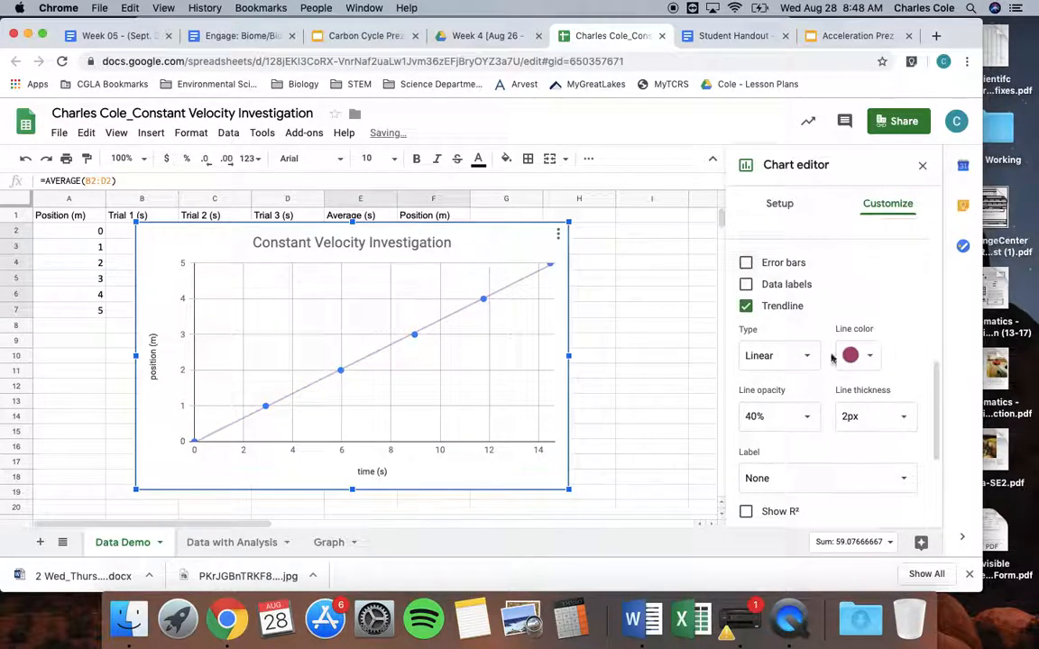
left_click(806, 417)
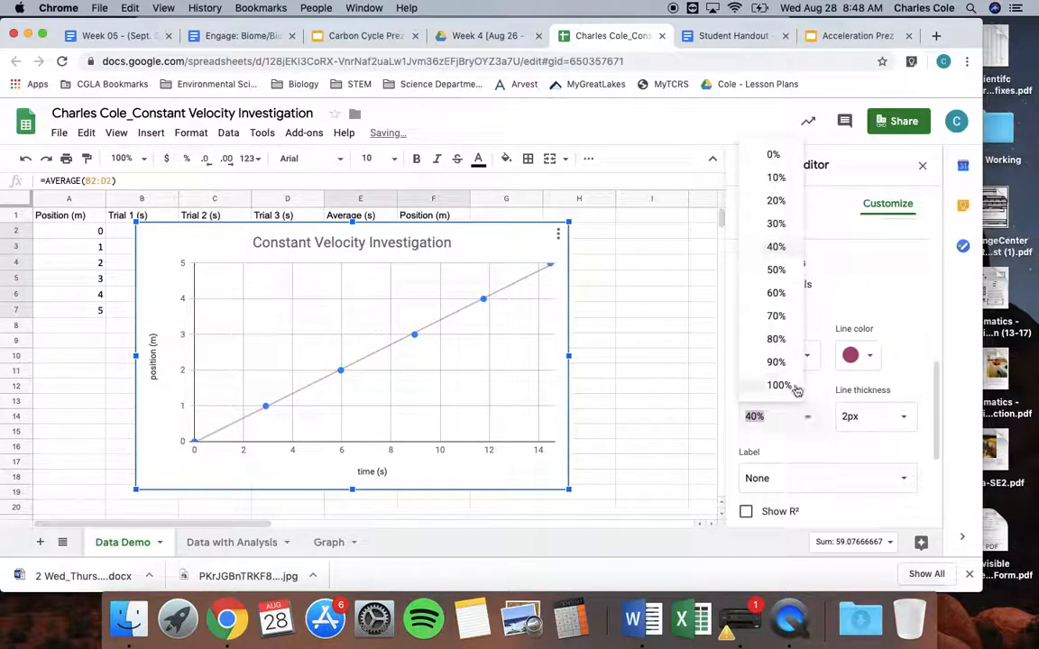
left_click(776, 293)
left_click(874, 417)
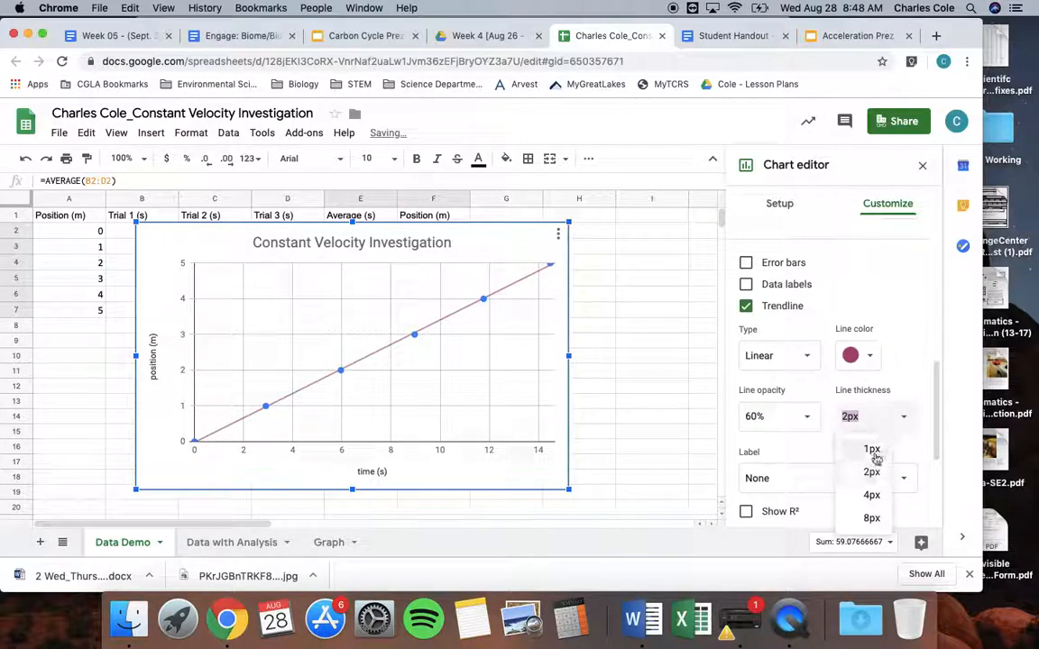
left_click(874, 495)
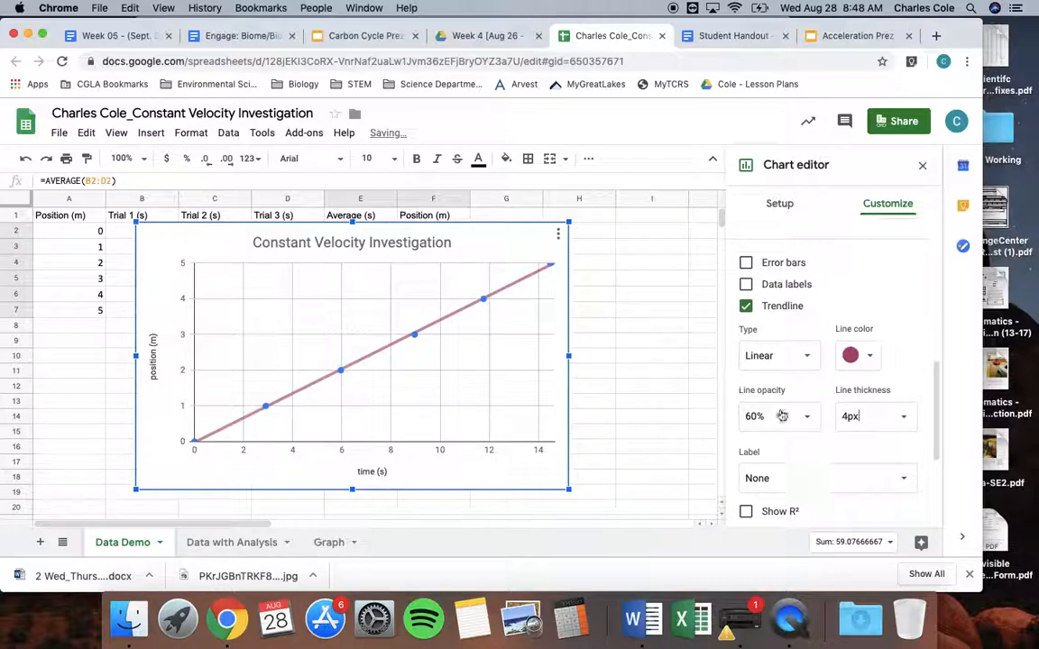
Show the trendline's R² value and label the trendline with its equation.
left_click(806, 476)
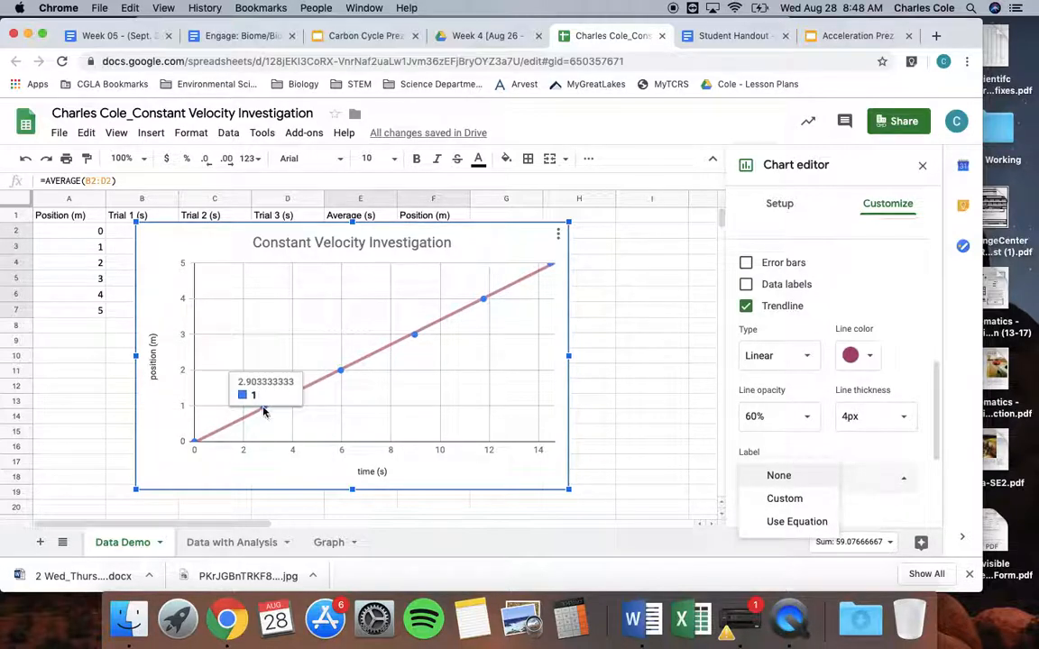
mouse_move(338, 376)
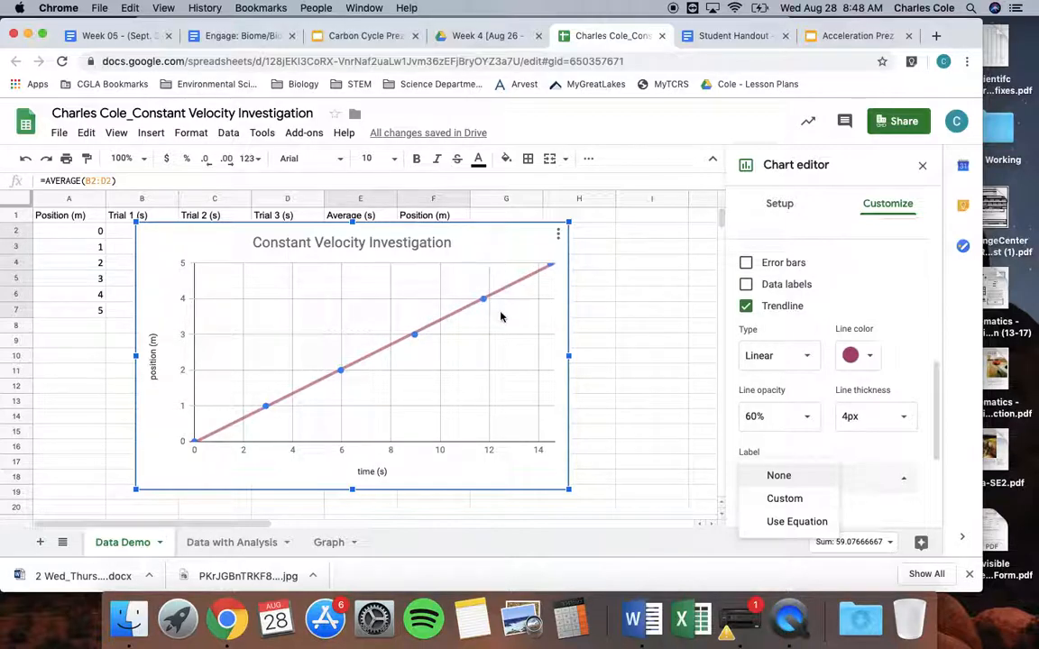
left_click(775, 475)
scroll(764, 441, "down", 2)
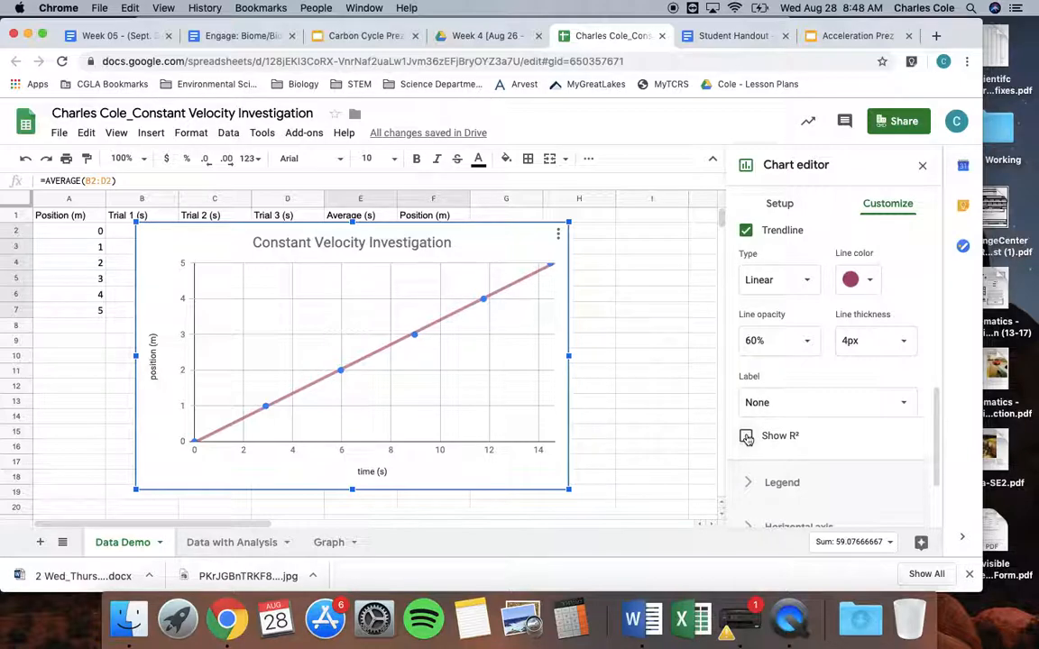
left_click(746, 437)
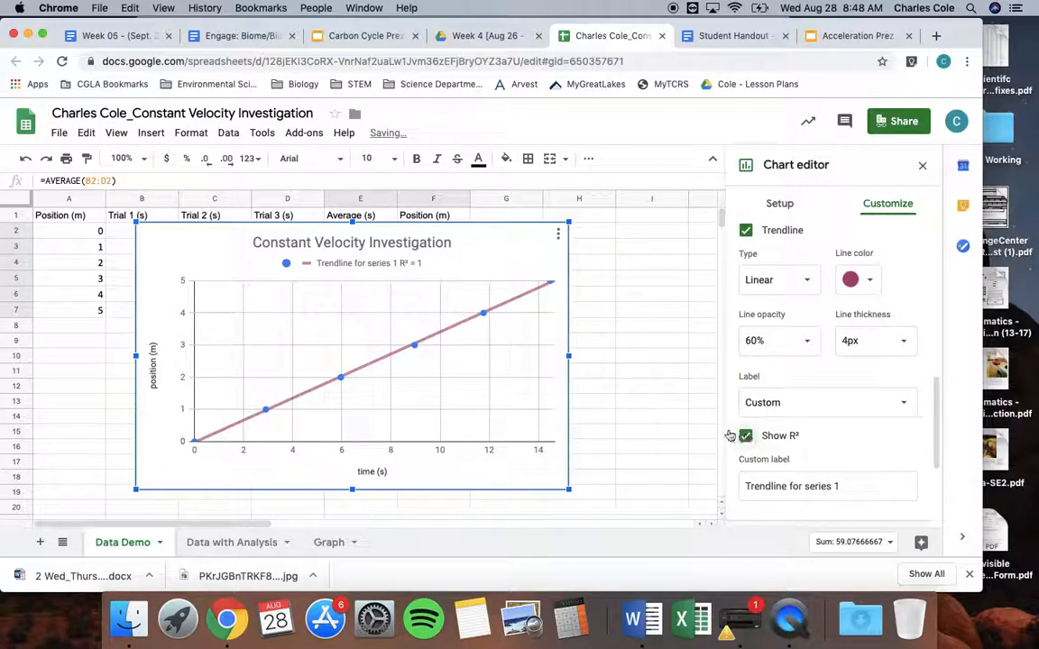
left_click(826, 408)
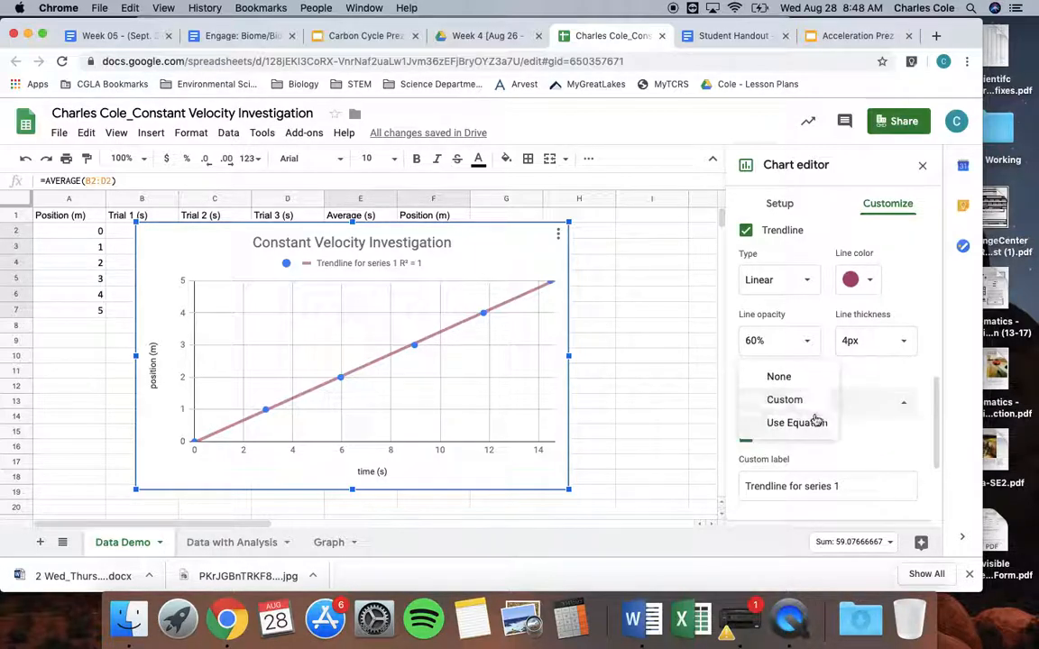
left_click(805, 424)
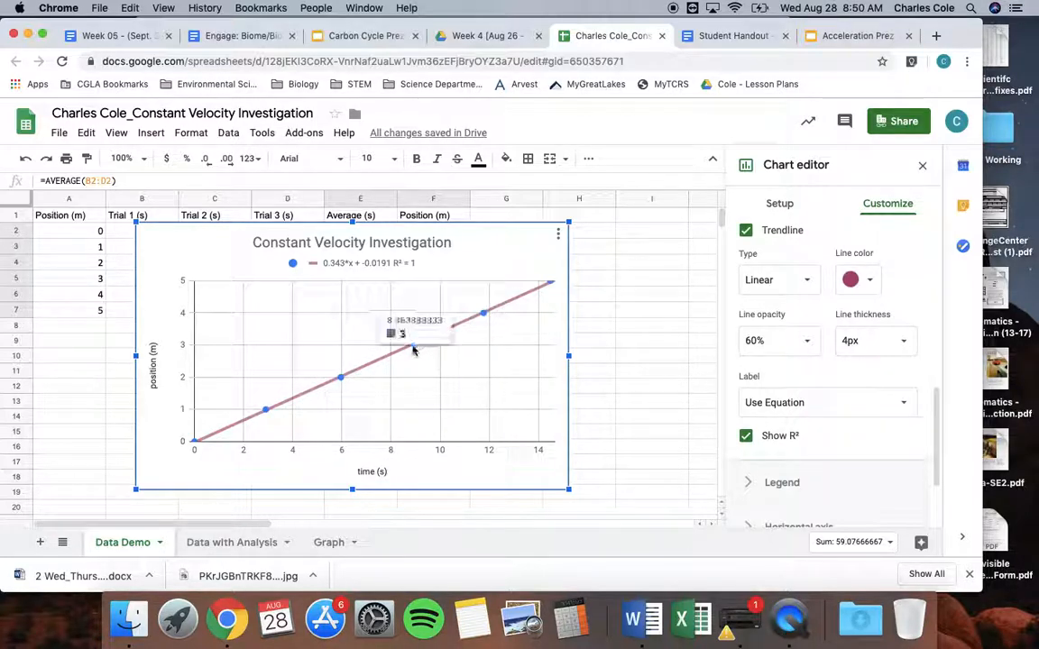
mouse_move(341, 378)
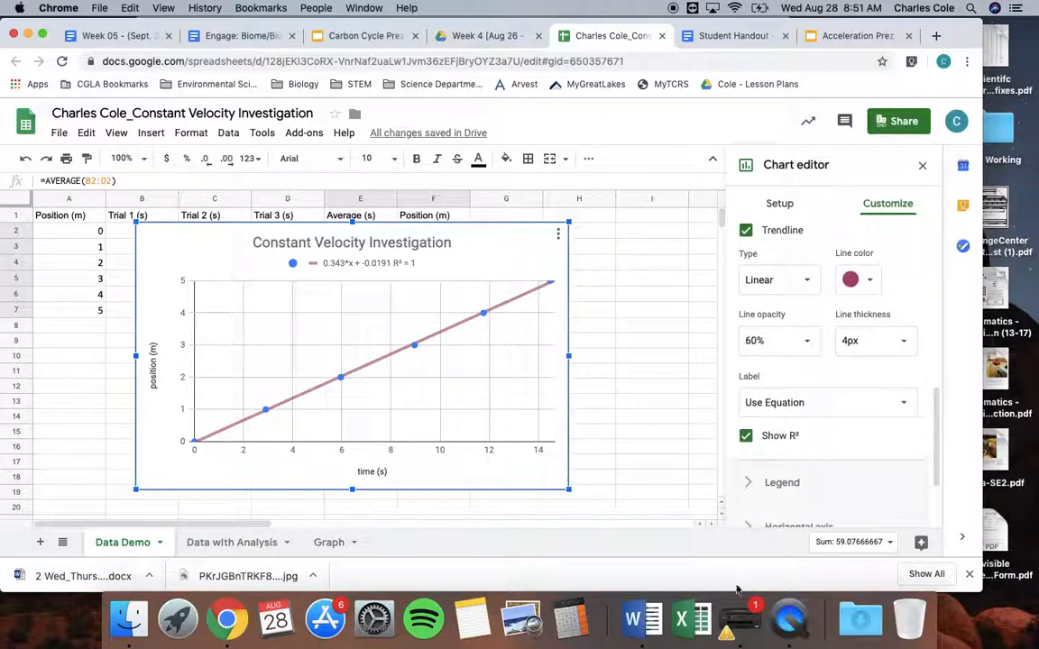
left_click(790, 619)
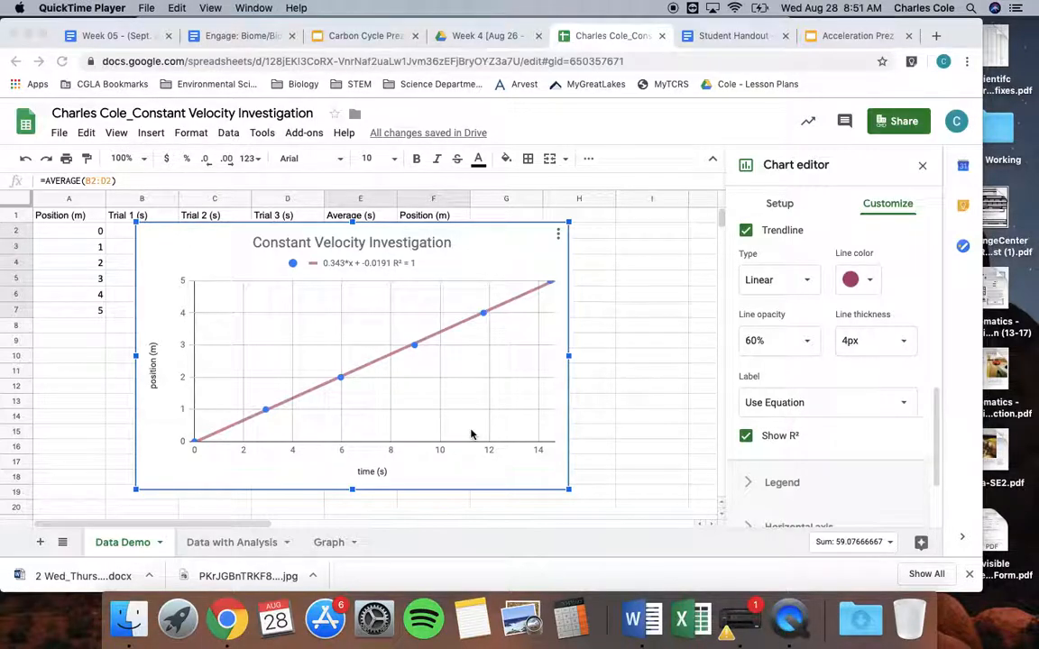
left_click(789, 620)
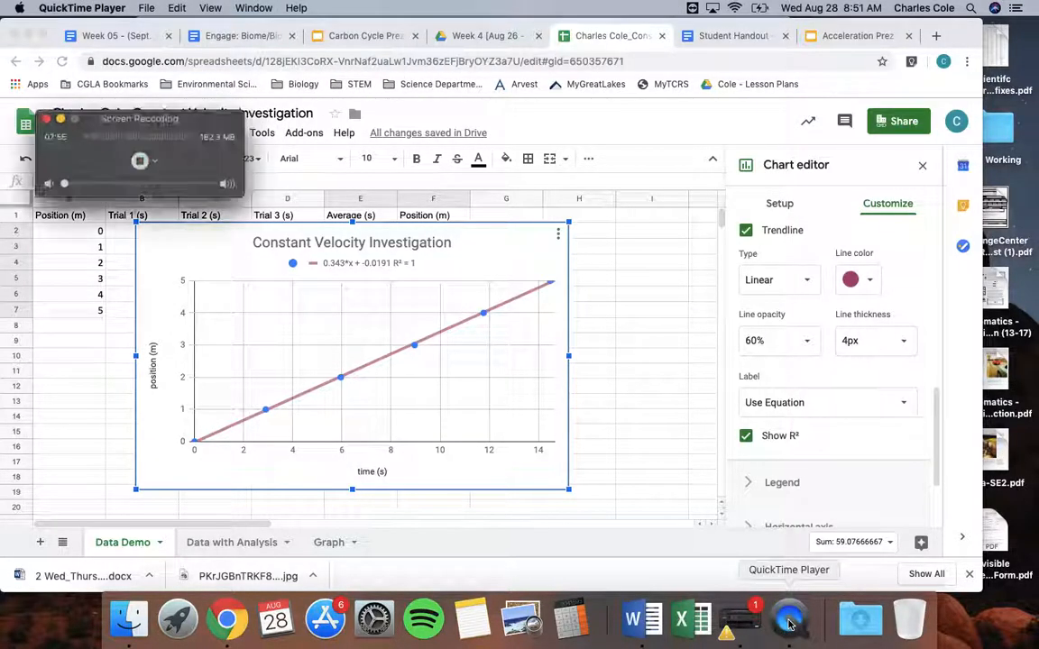